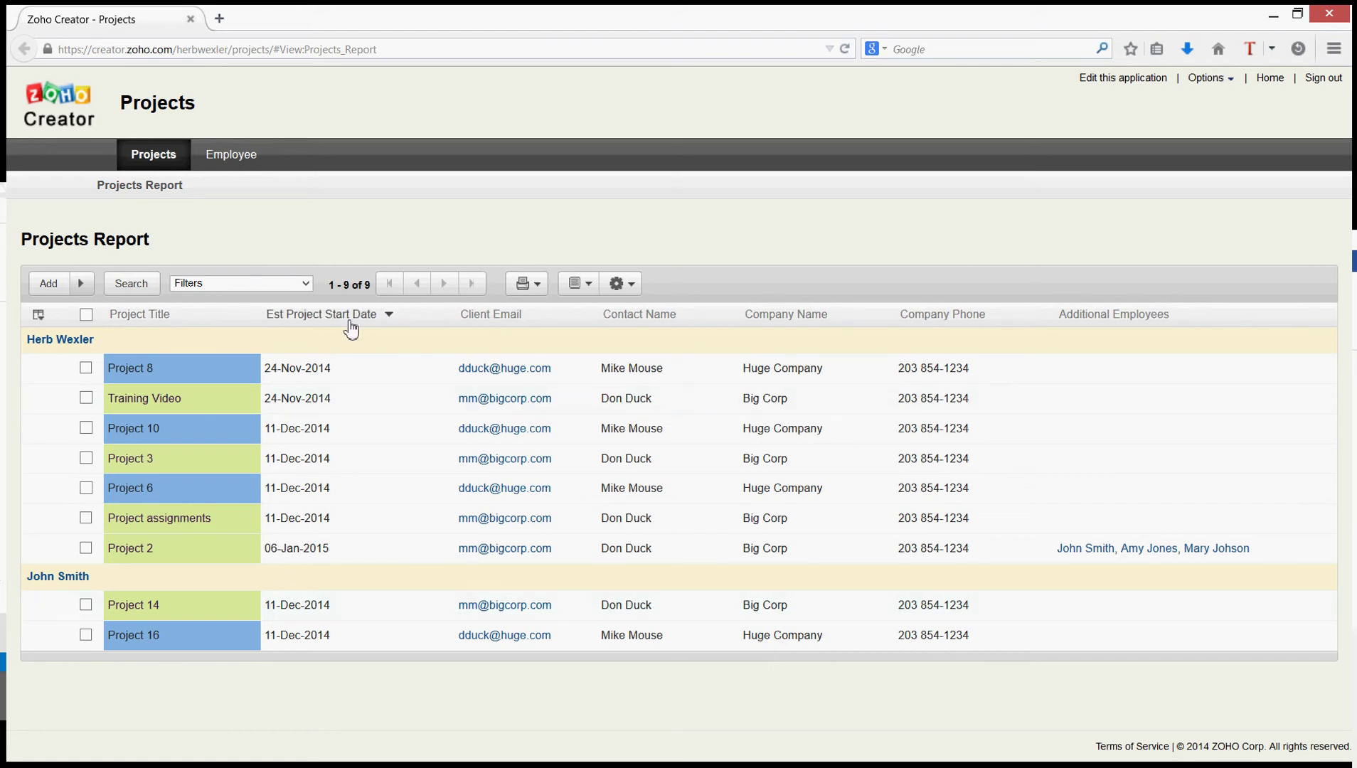
Step: Examine the column options and search conditions available for Project Title and Est Project Start Date, and close the search without running it
click(181, 319)
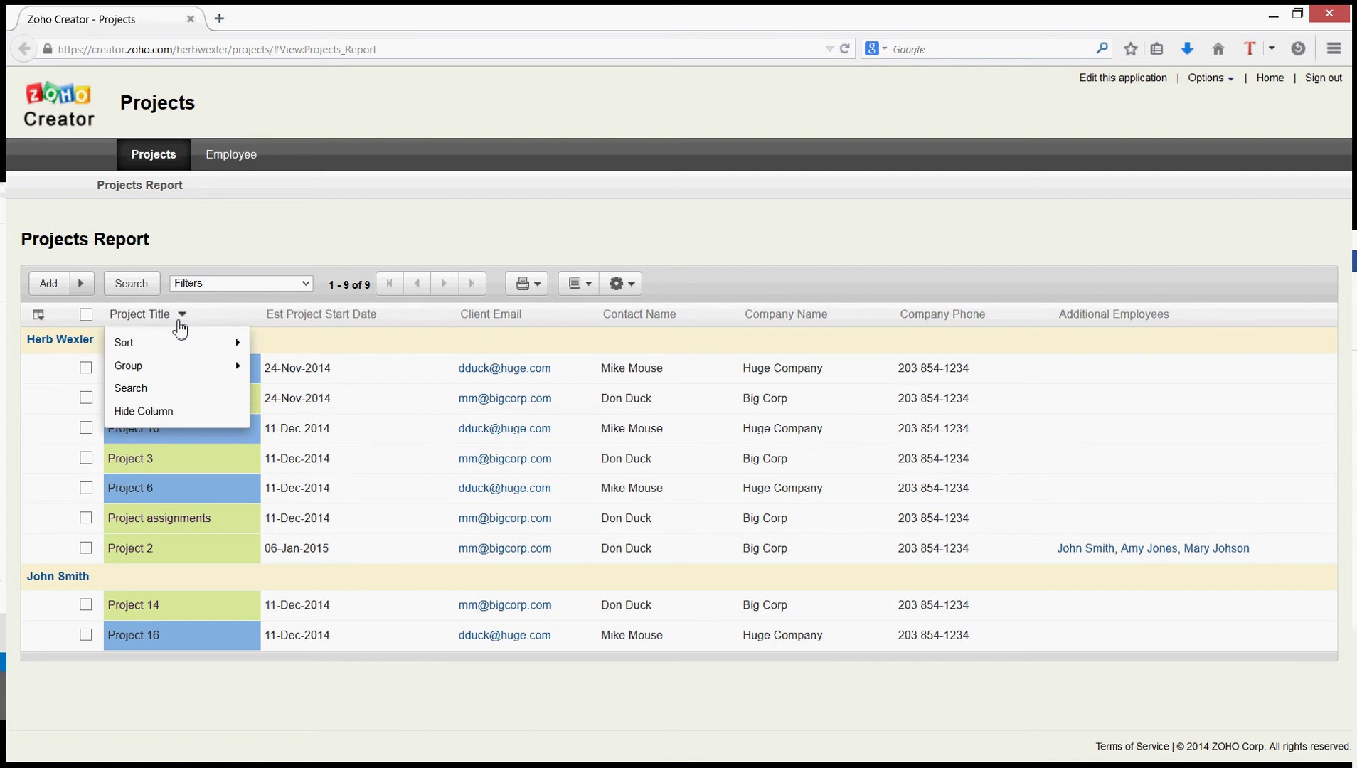
mouse_move(244, 348)
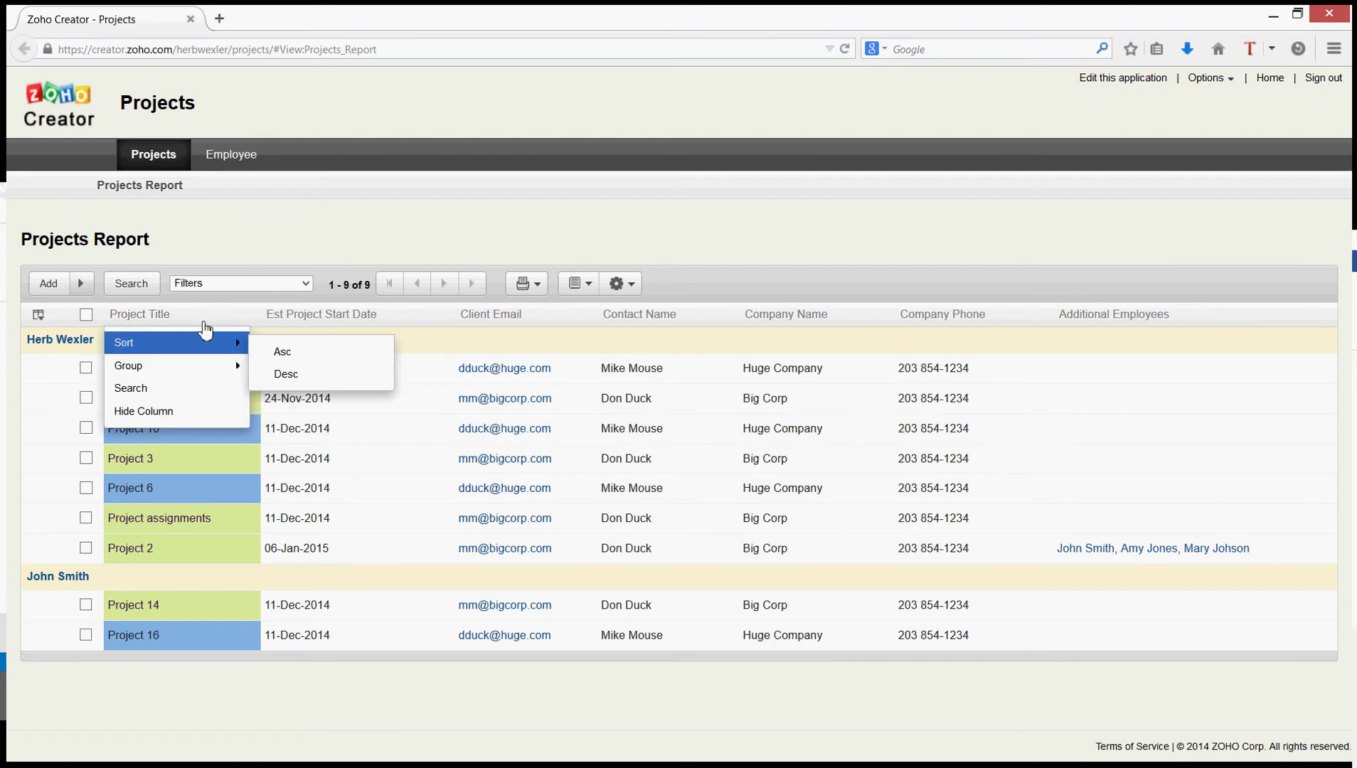
click(132, 390)
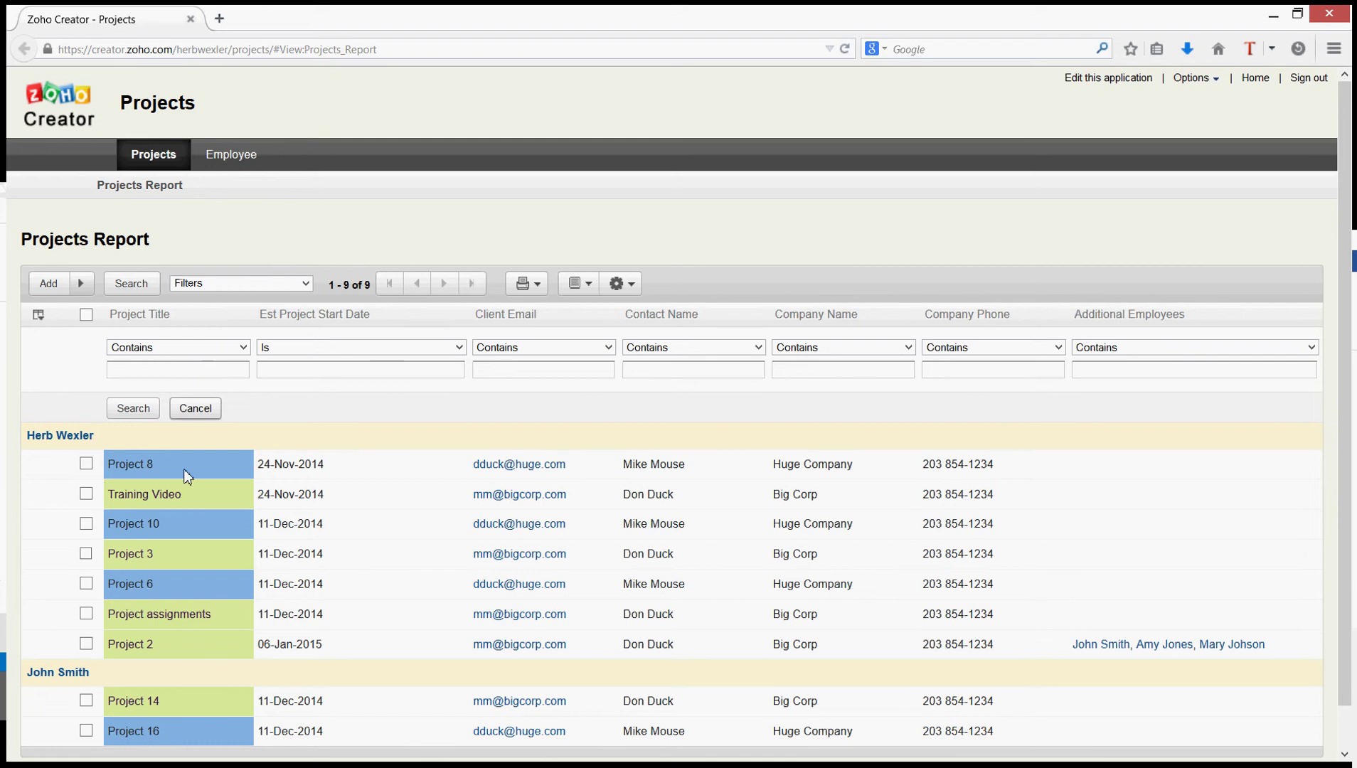
click(246, 346)
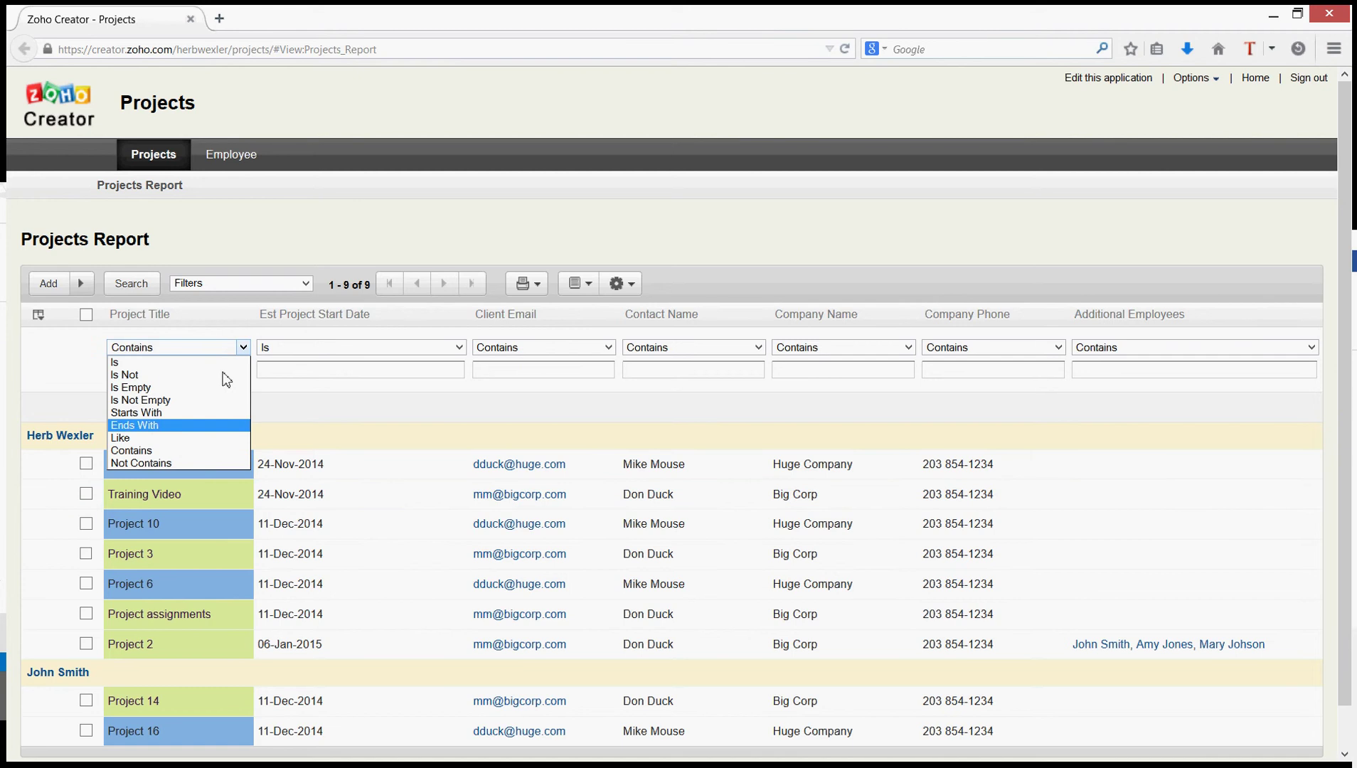
click(385, 323)
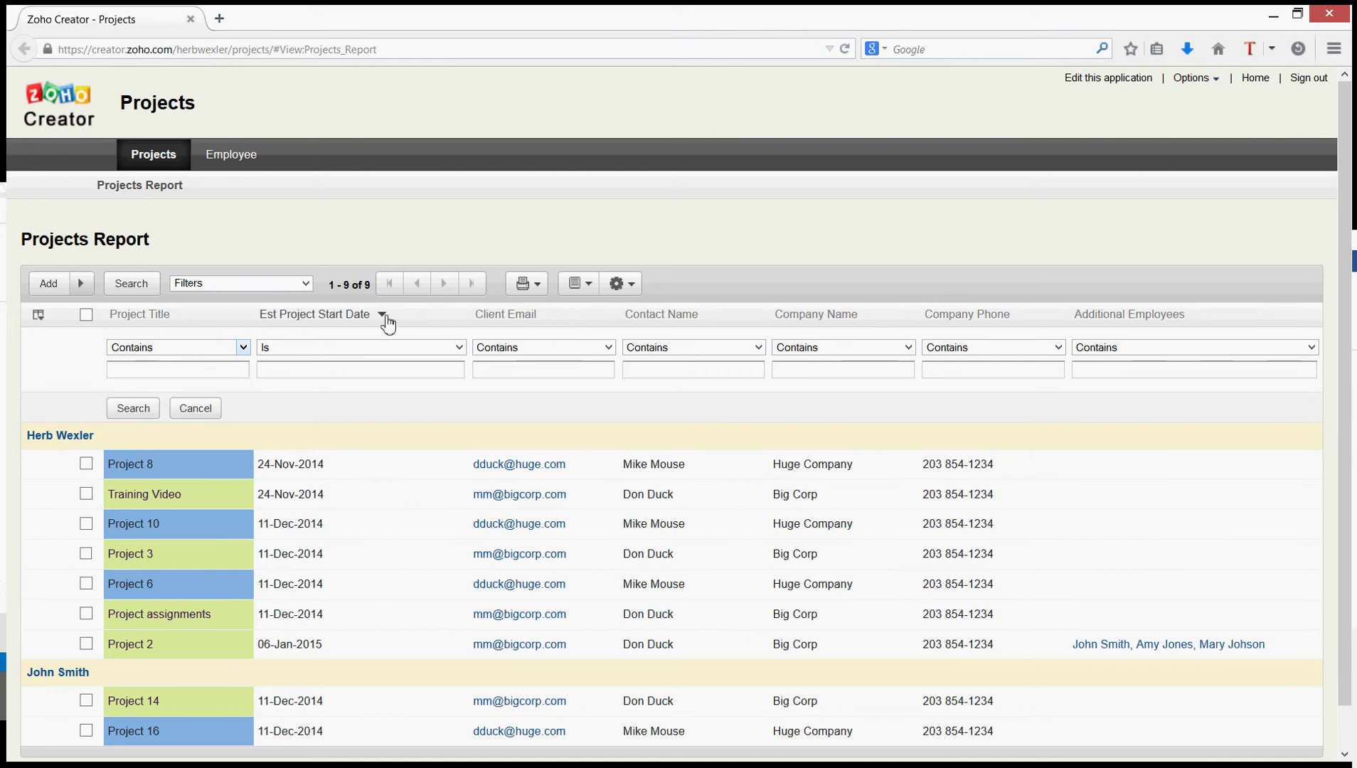
click(384, 319)
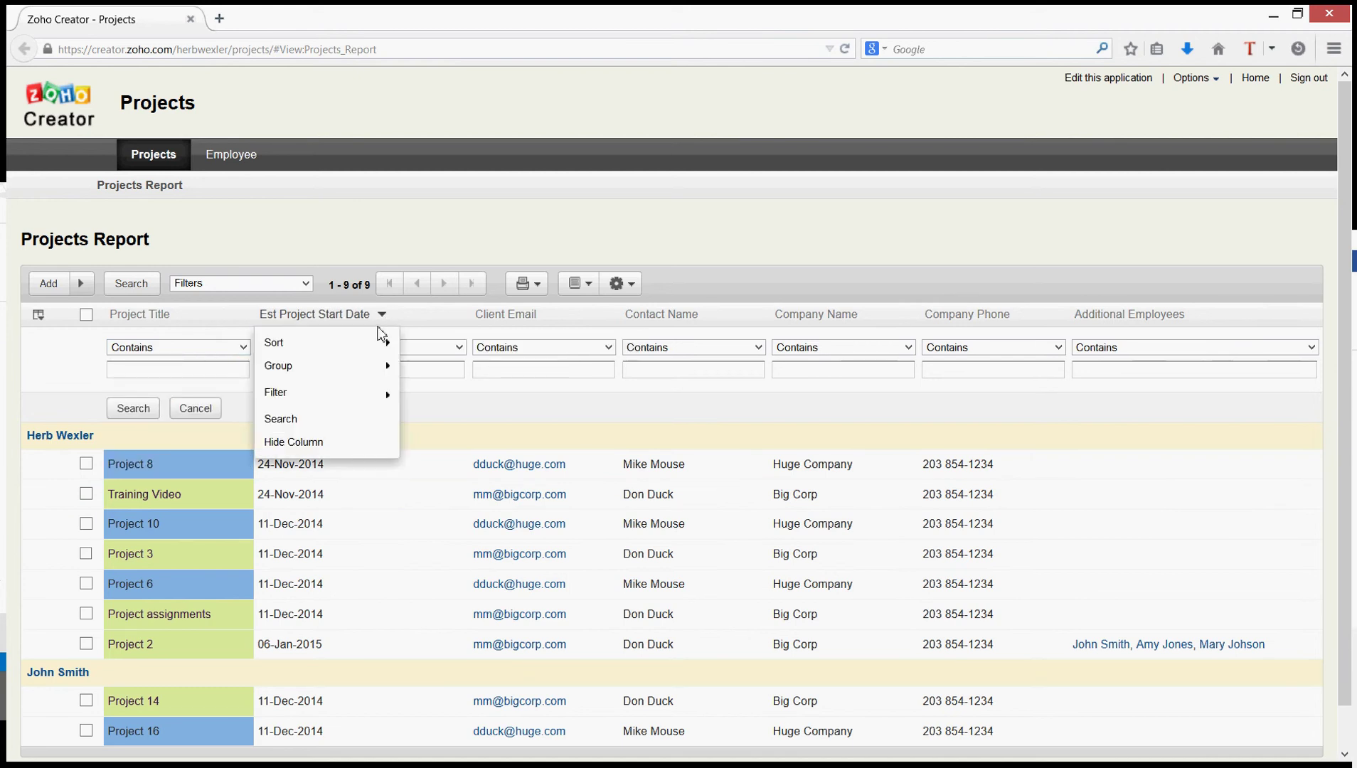
click(458, 347)
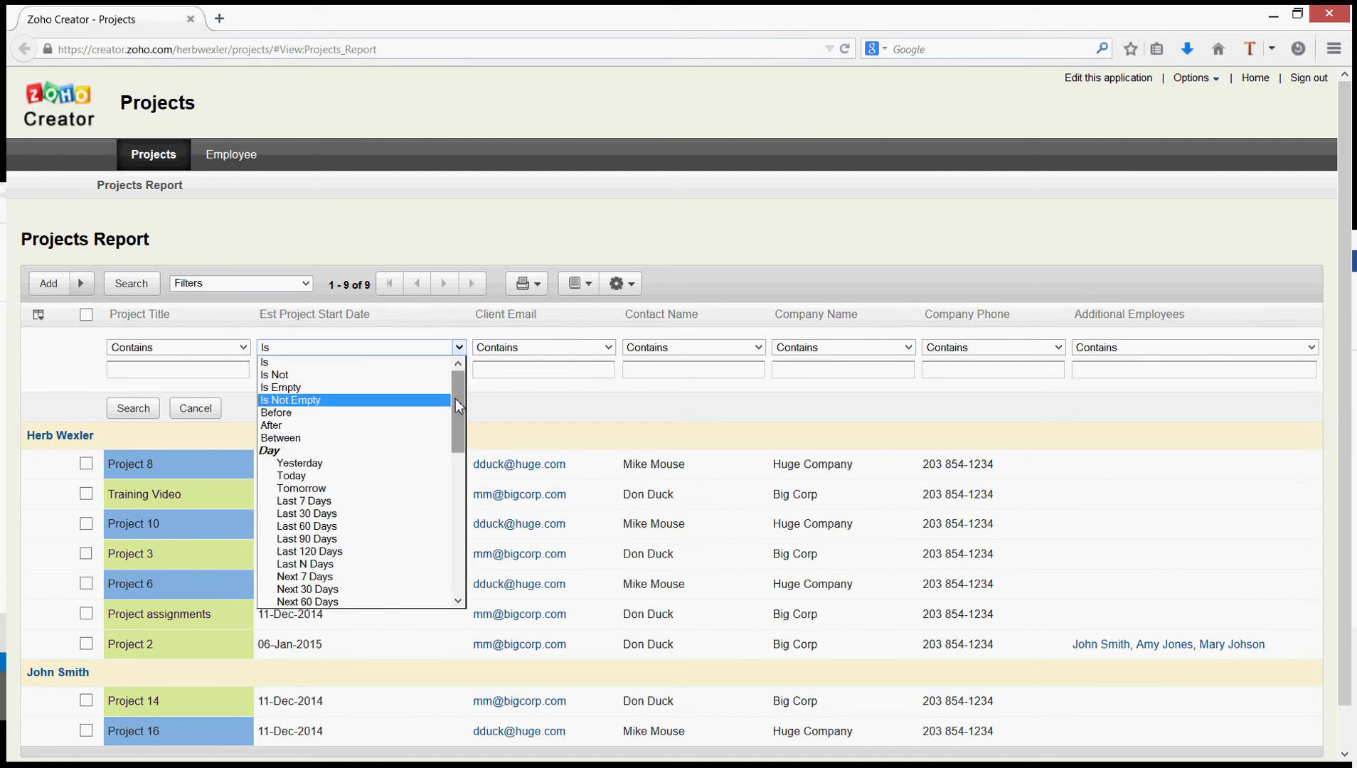
mouse_move(455, 398)
mouse_down()
mouse_move(453, 536)
mouse_move(451, 412)
mouse_up()
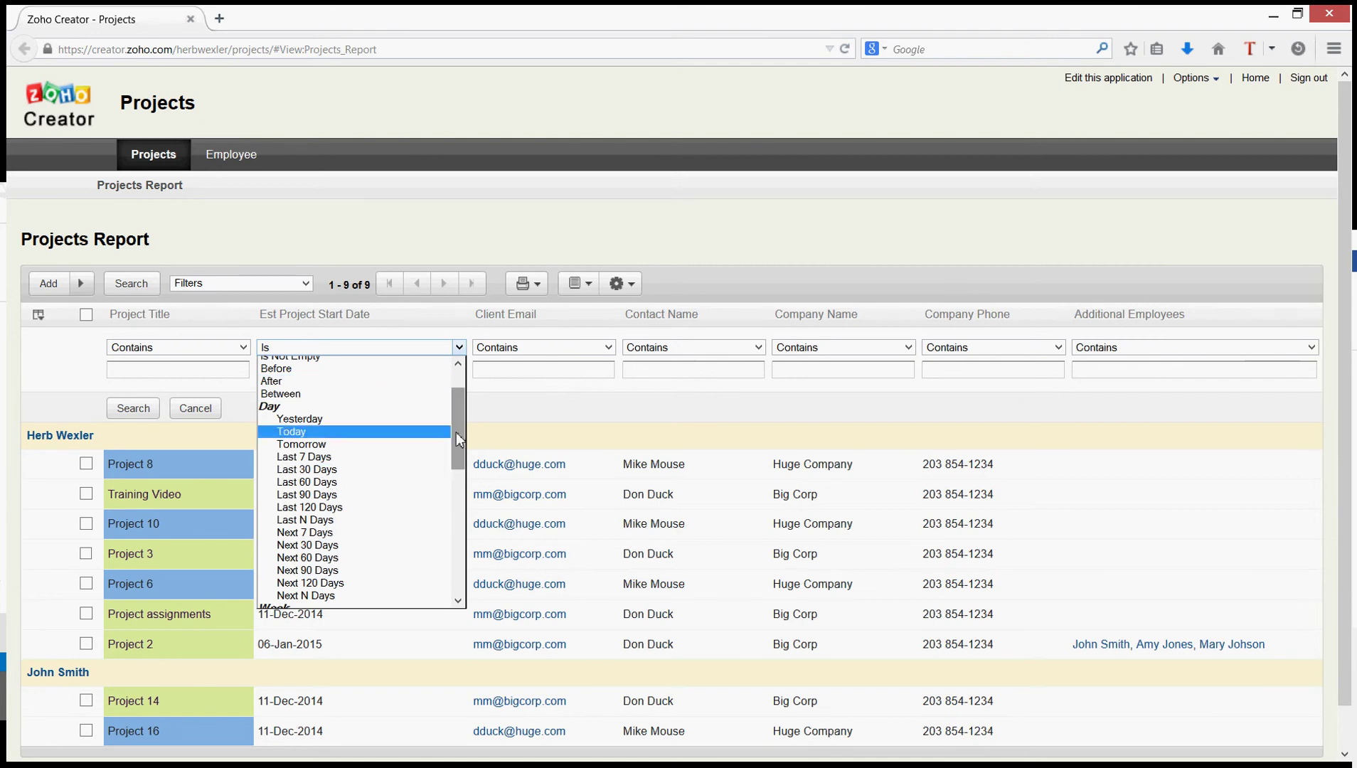
click(811, 240)
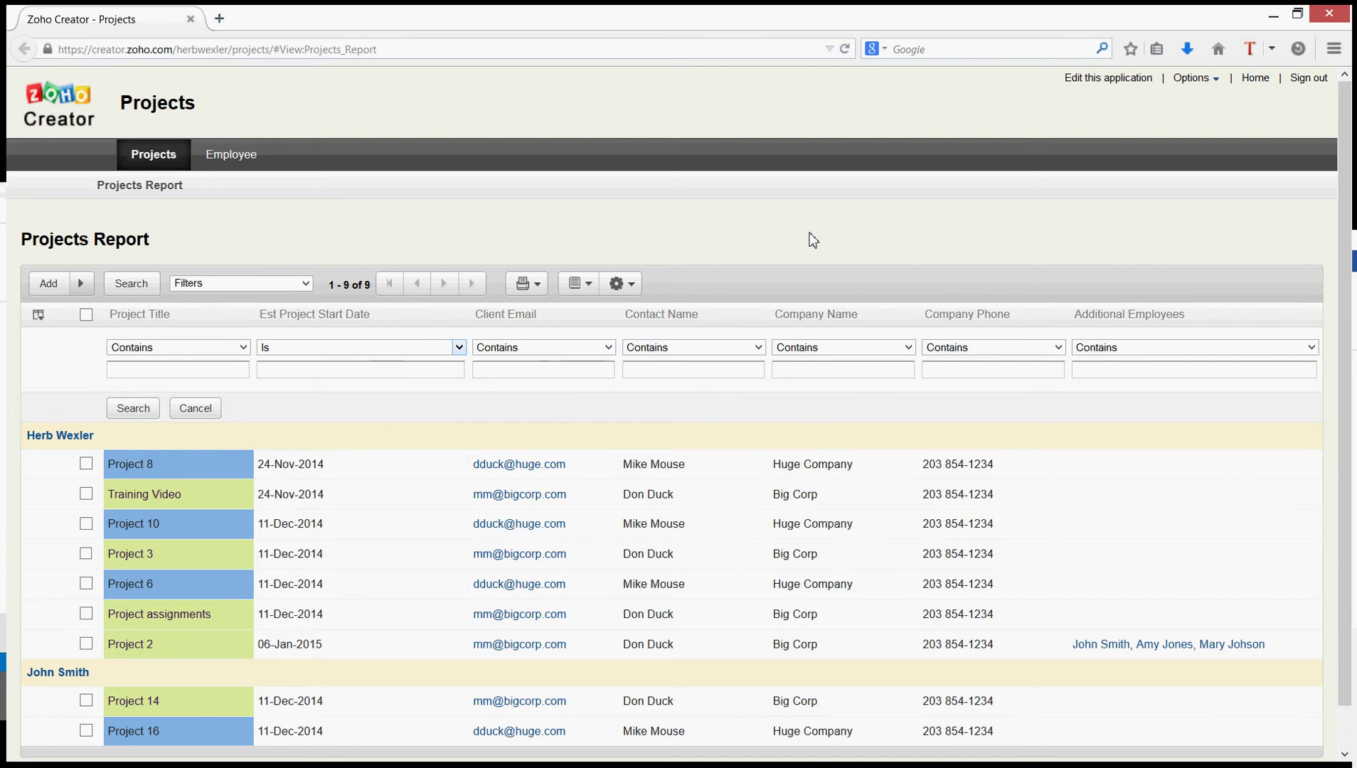
click(193, 408)
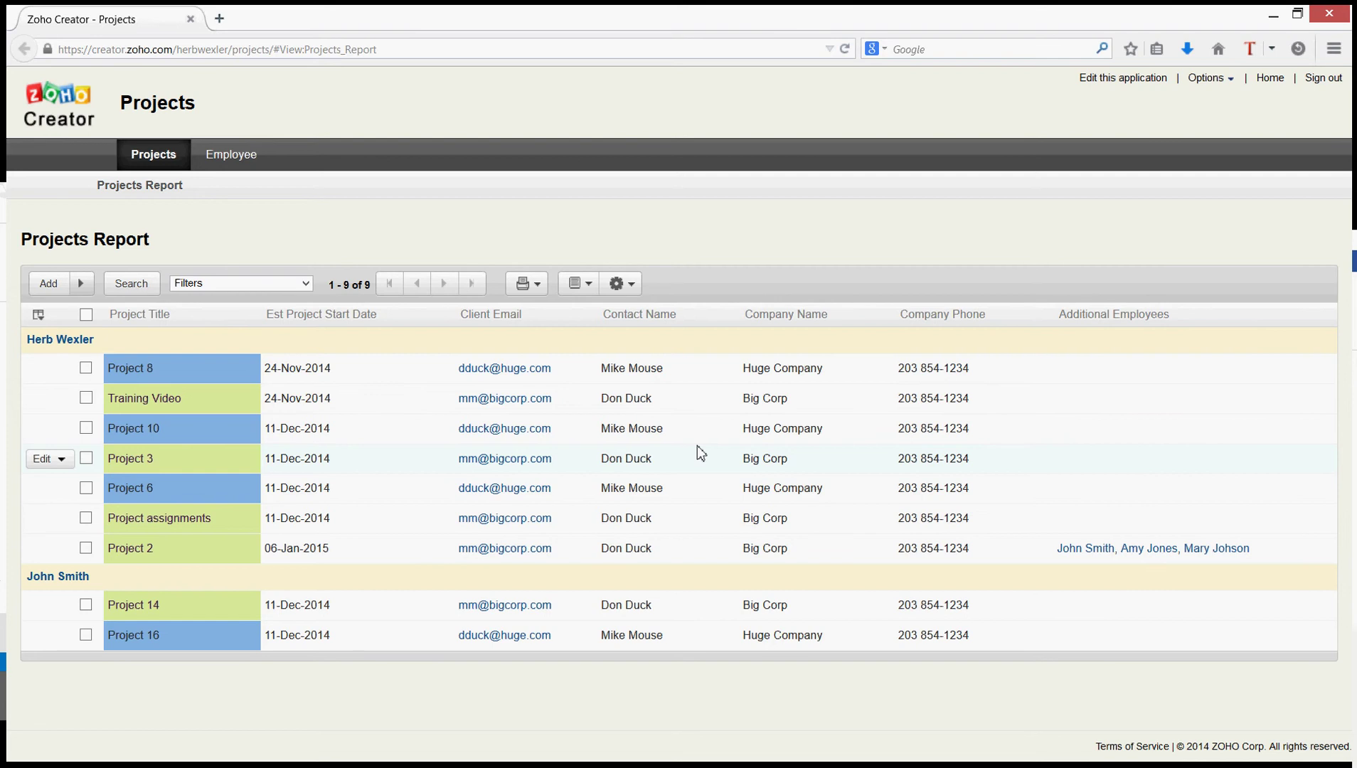
Step: Open the Projects Report settings in a new browser tab and set the records per page to 100, saving the display properties
right_click(1137, 84)
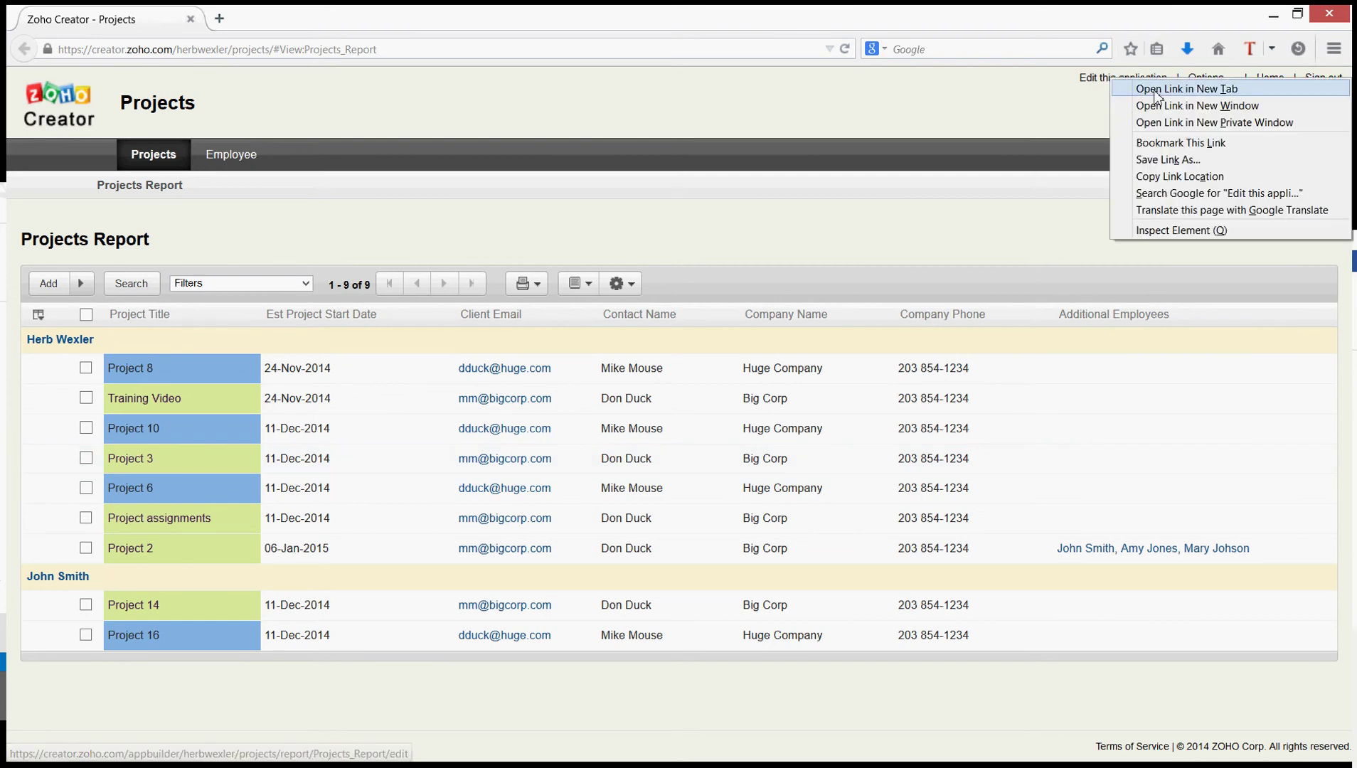
click(1154, 89)
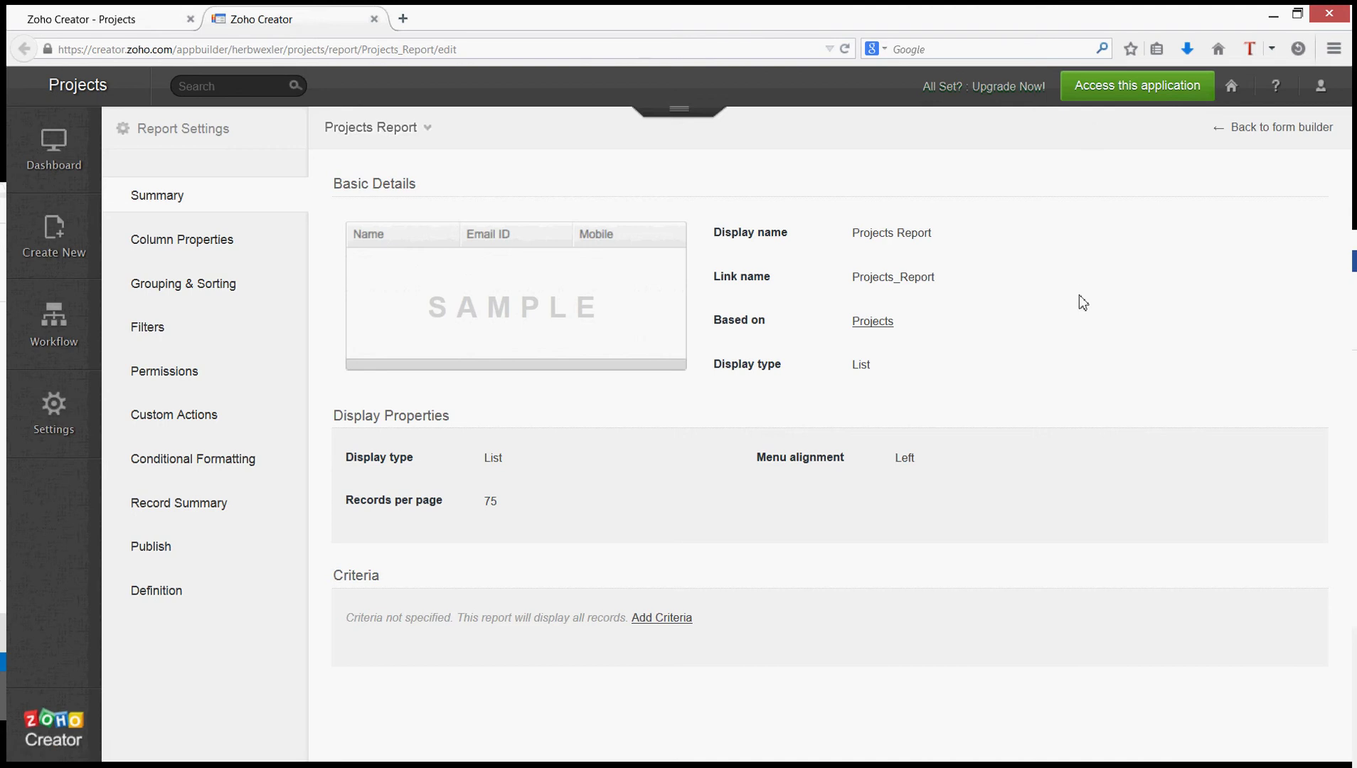
mouse_move(873, 253)
mouse_move(427, 529)
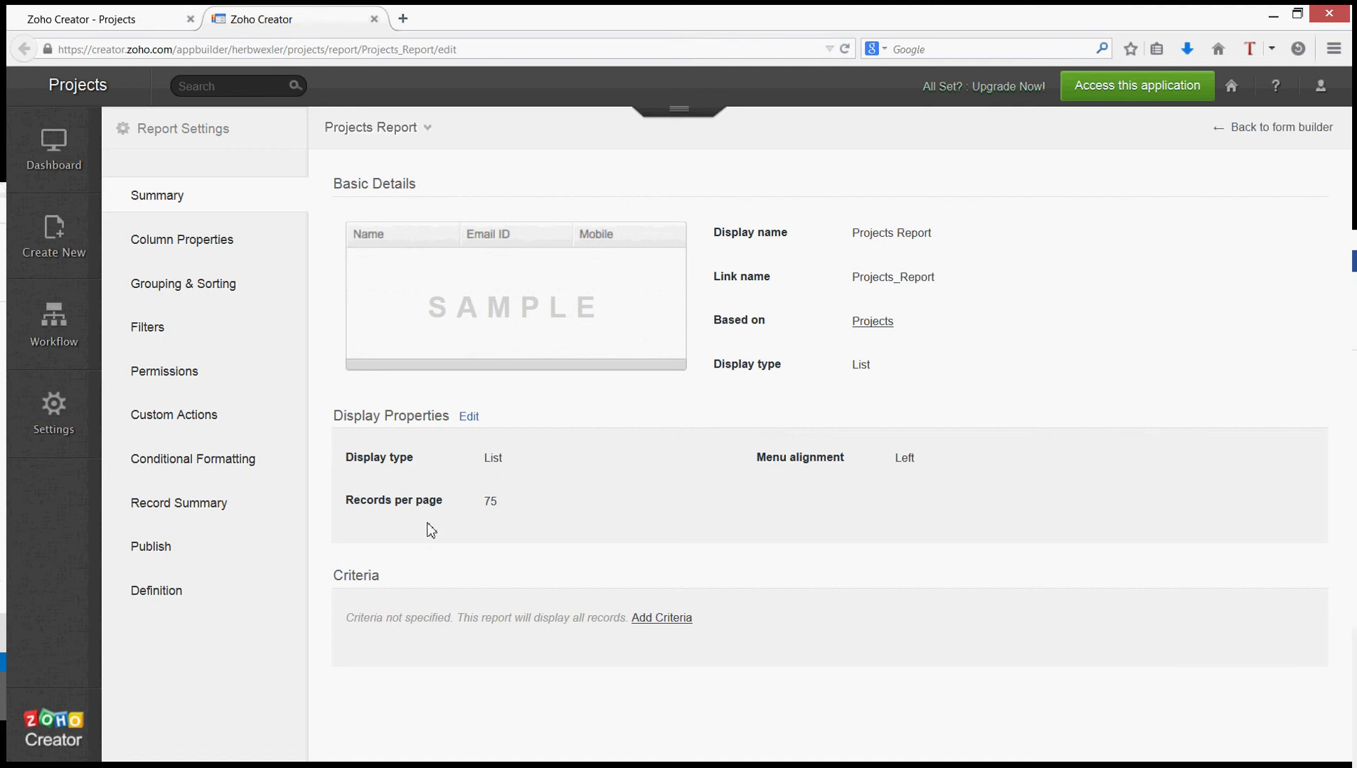
click(468, 419)
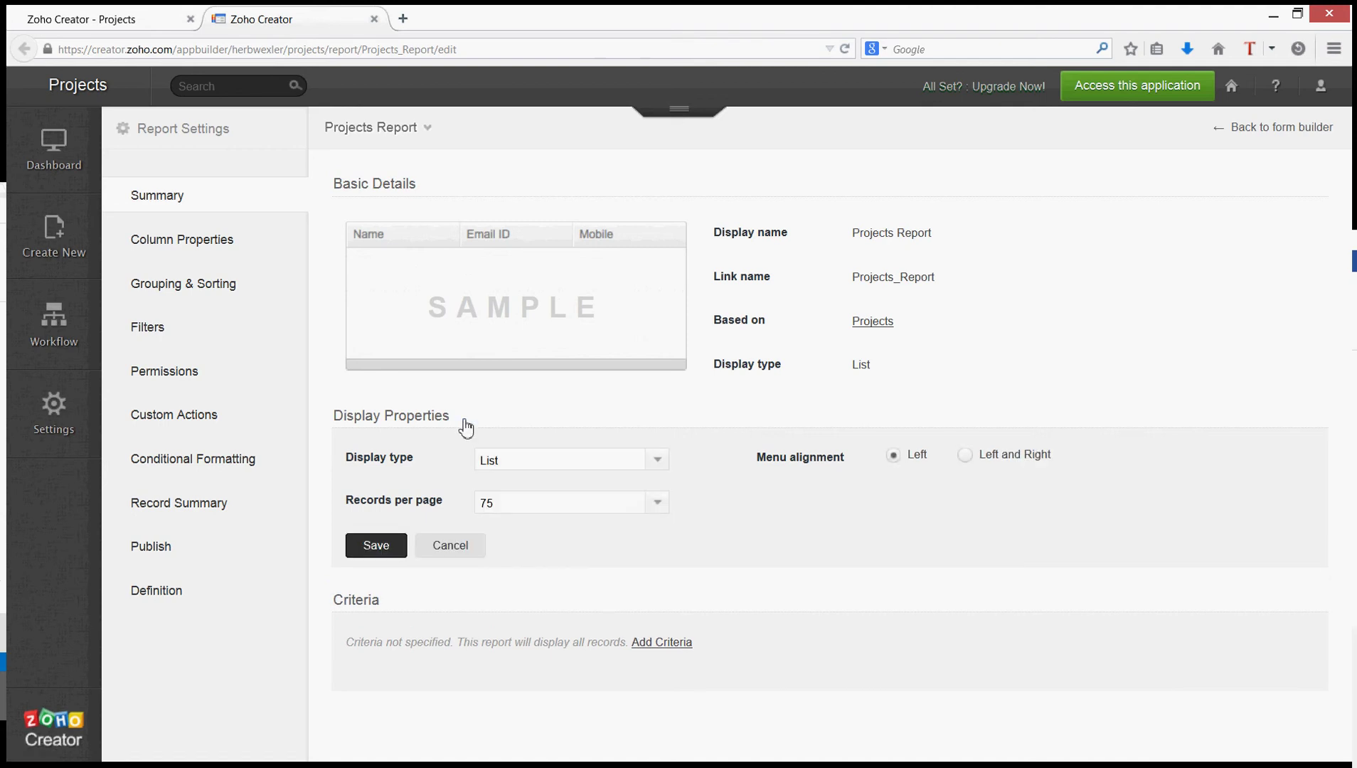
click(660, 506)
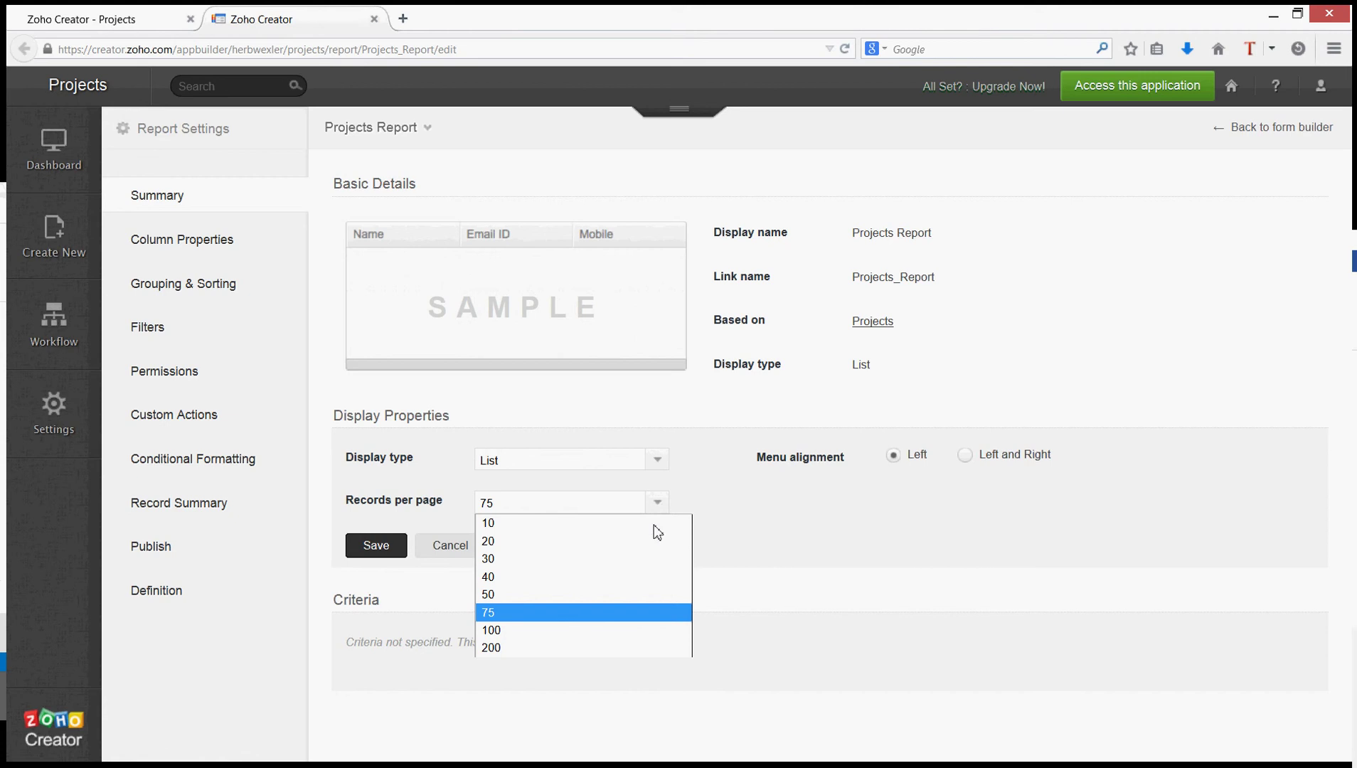
click(617, 630)
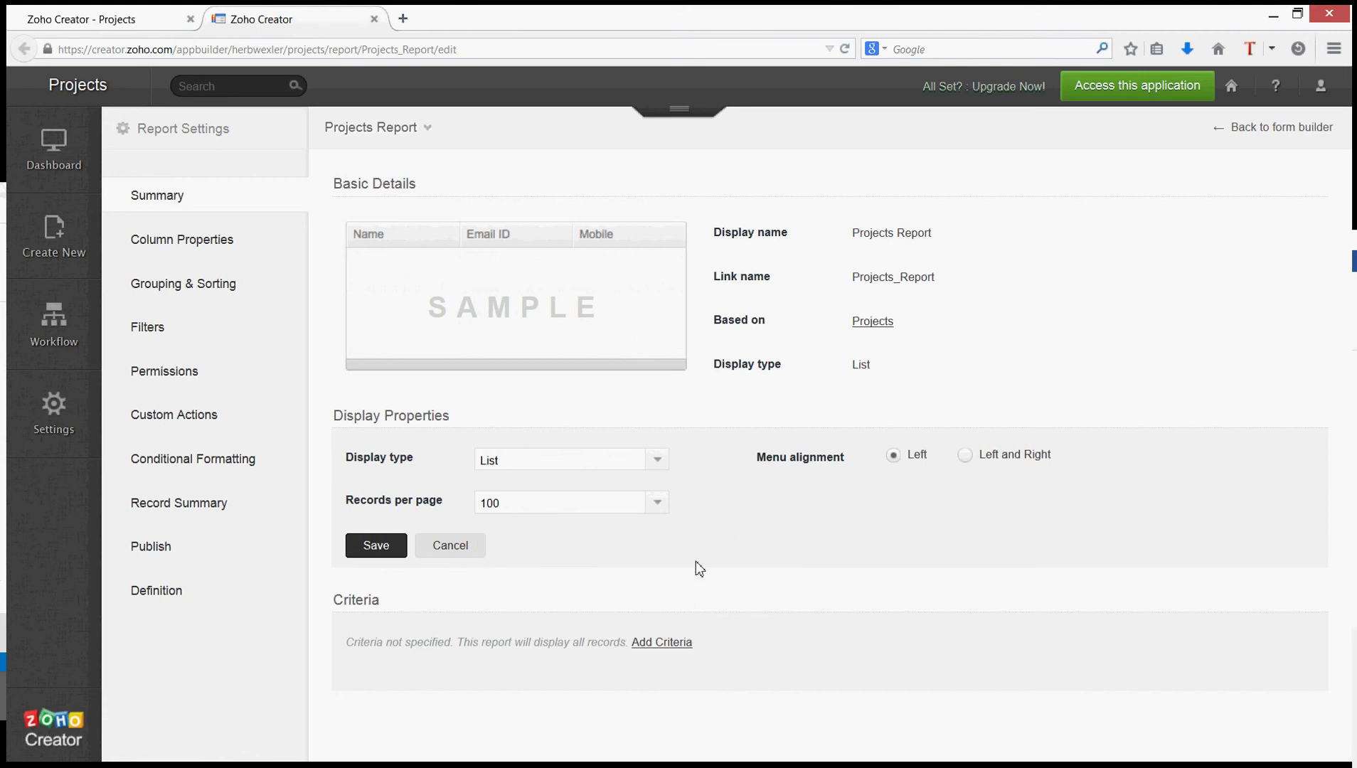
click(378, 546)
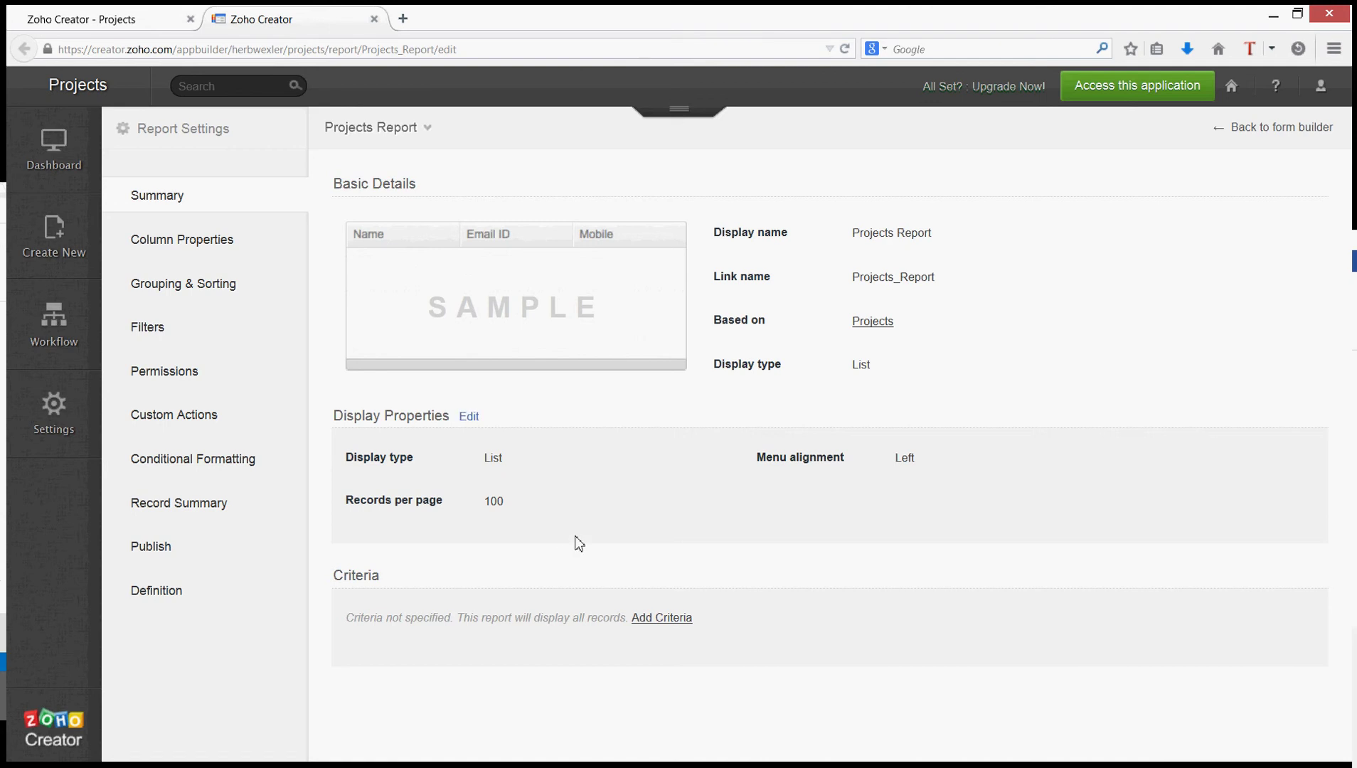
Step: In the report's column properties, place Company Name directly after Est Project Start Date and remove the Employee Email column
click(168, 245)
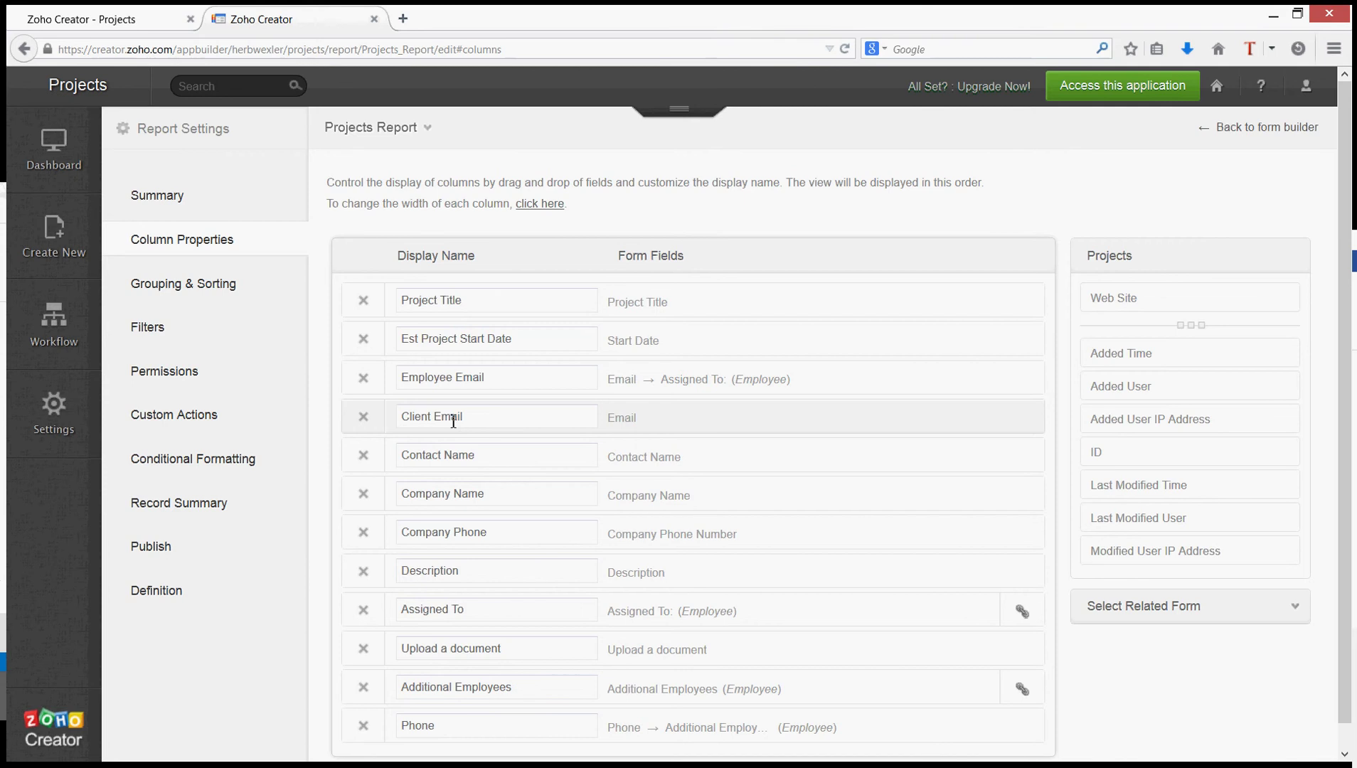
scroll(733, 428, down, 1)
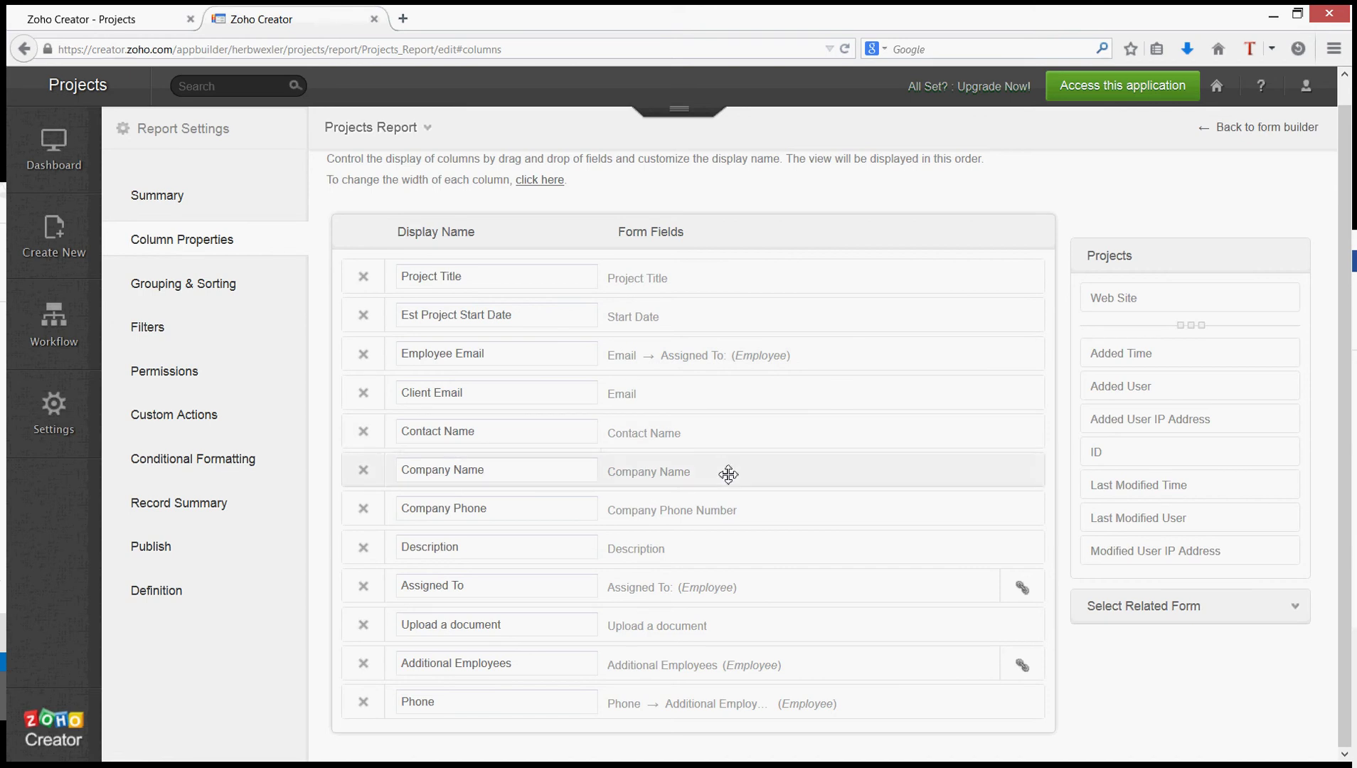
drag(727, 467, 728, 435)
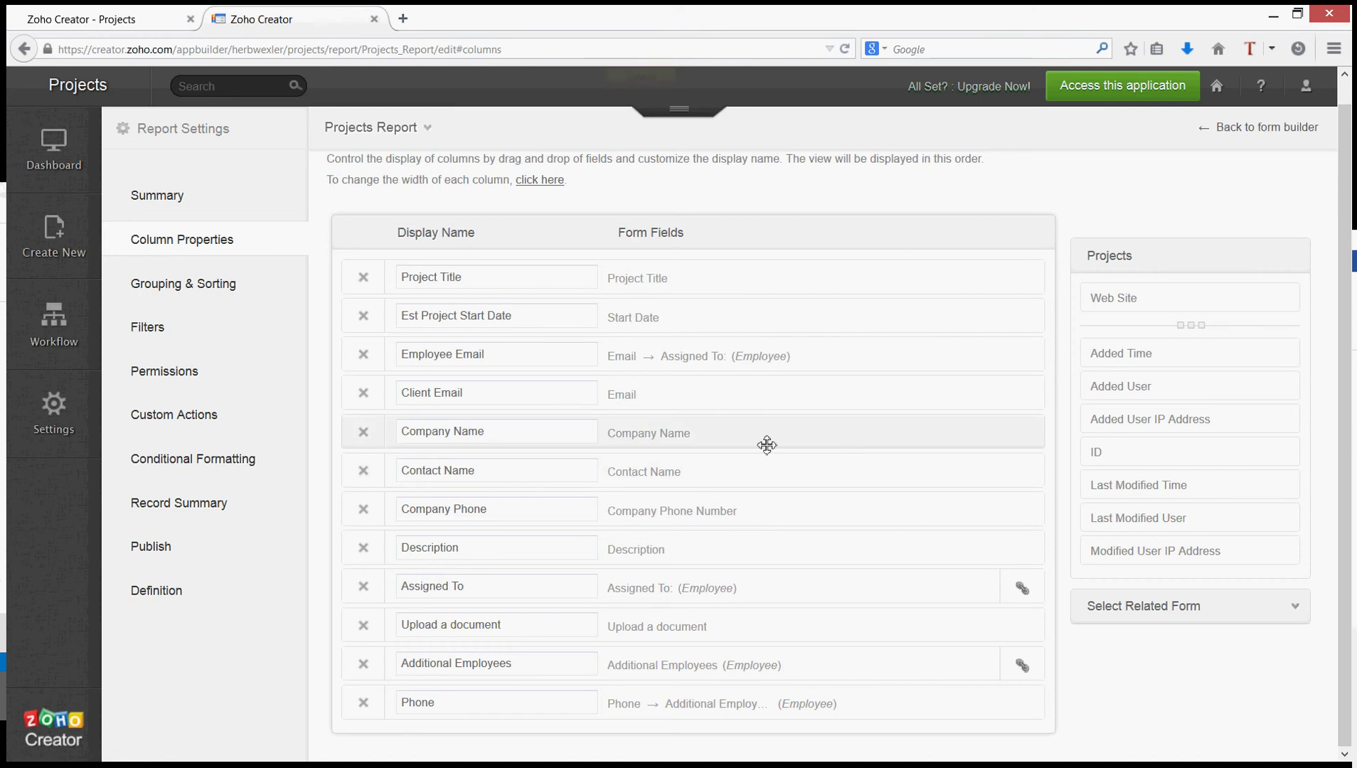
drag(756, 441, 803, 374)
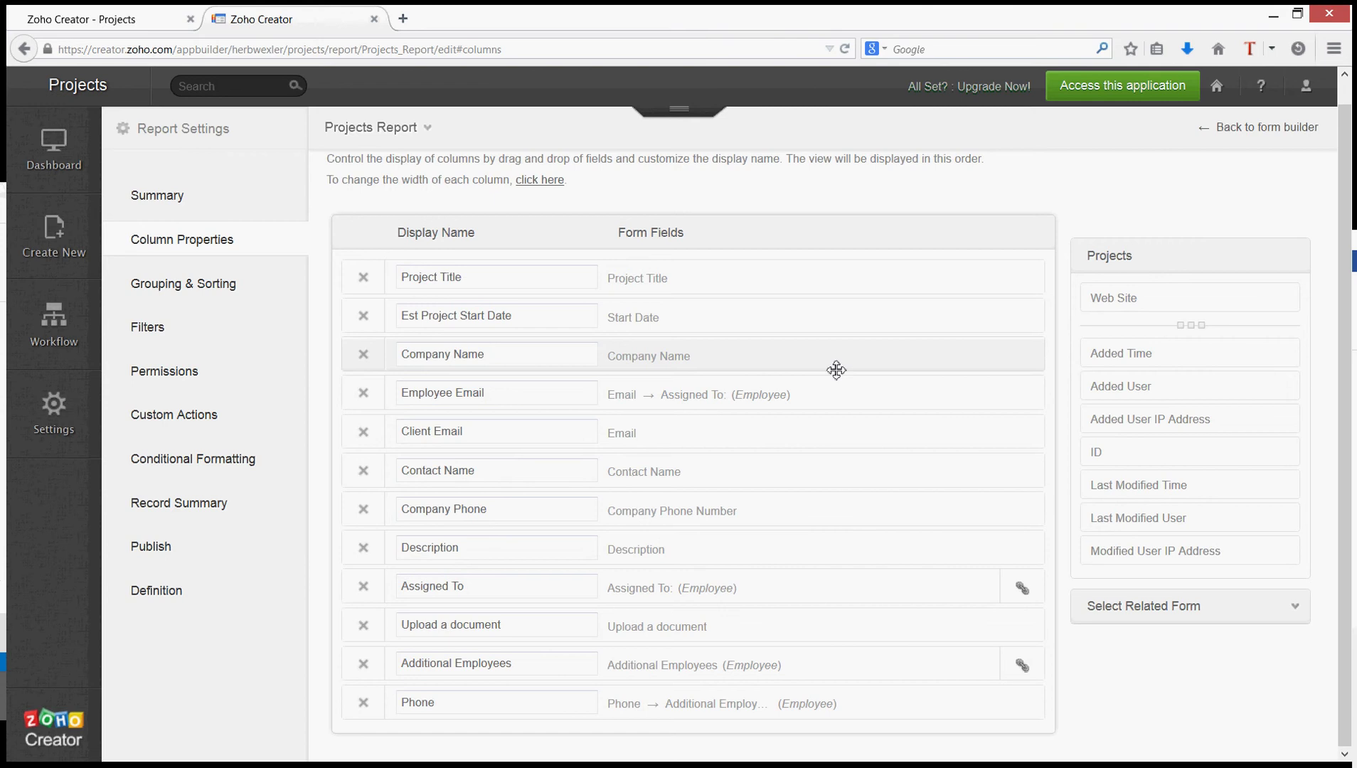
click(363, 394)
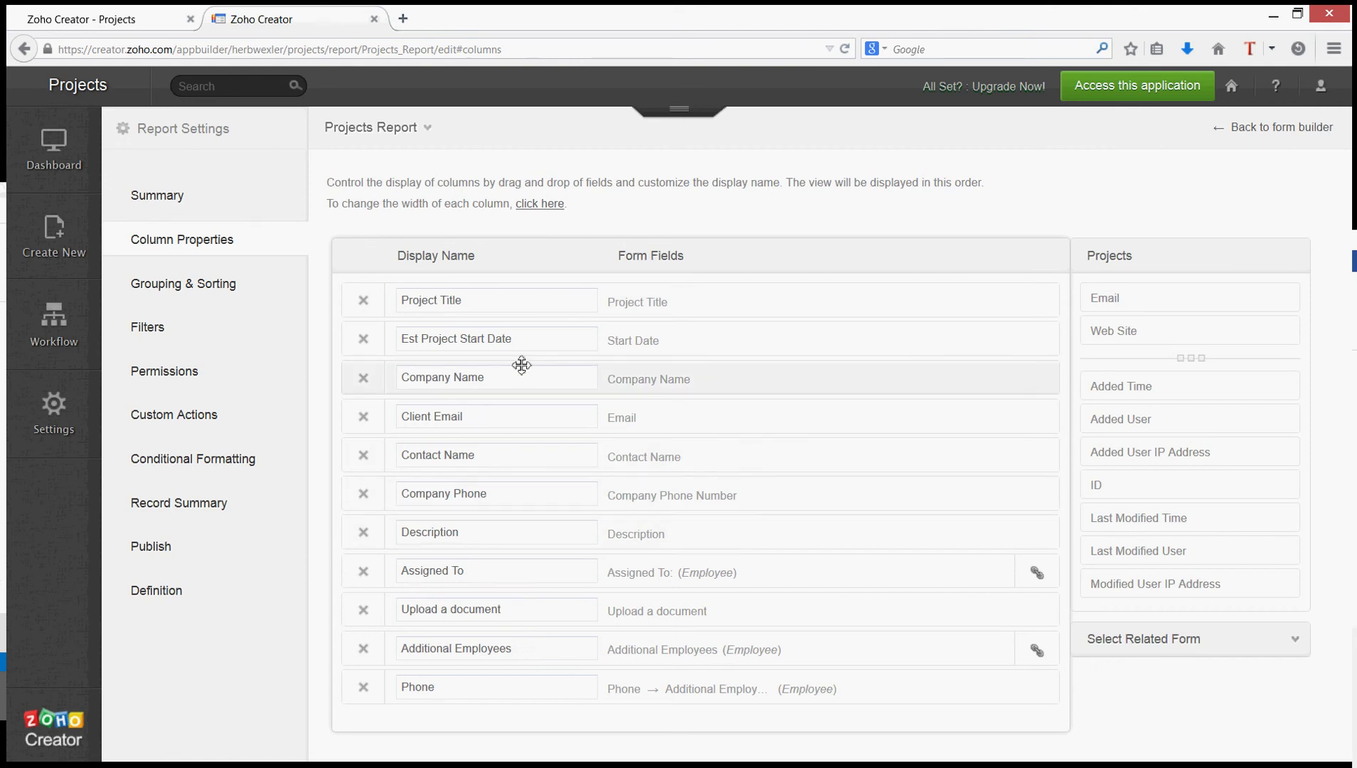
Step: Try Project Title as the first sort field, and restore it as the second sort field after Est Project Start Date
click(157, 290)
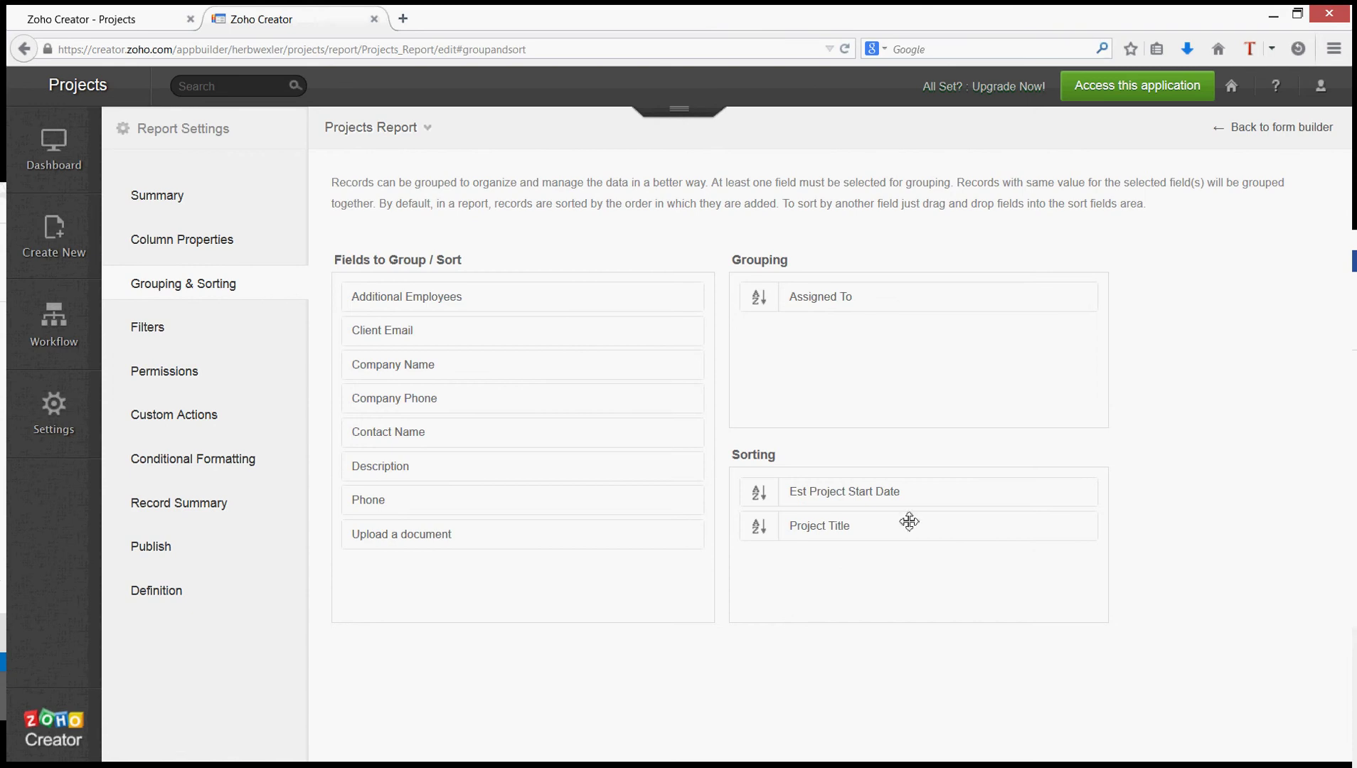
drag(914, 491, 951, 548)
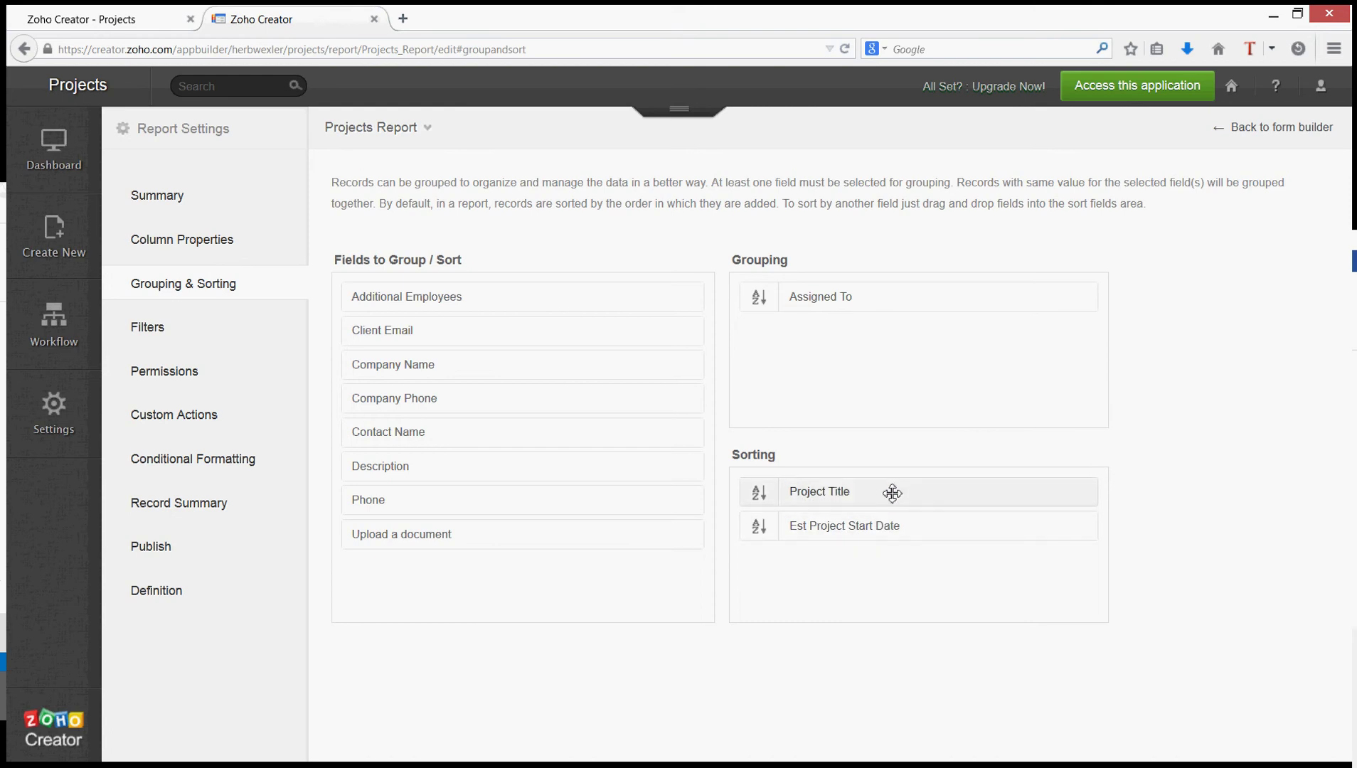
drag(892, 492, 505, 572)
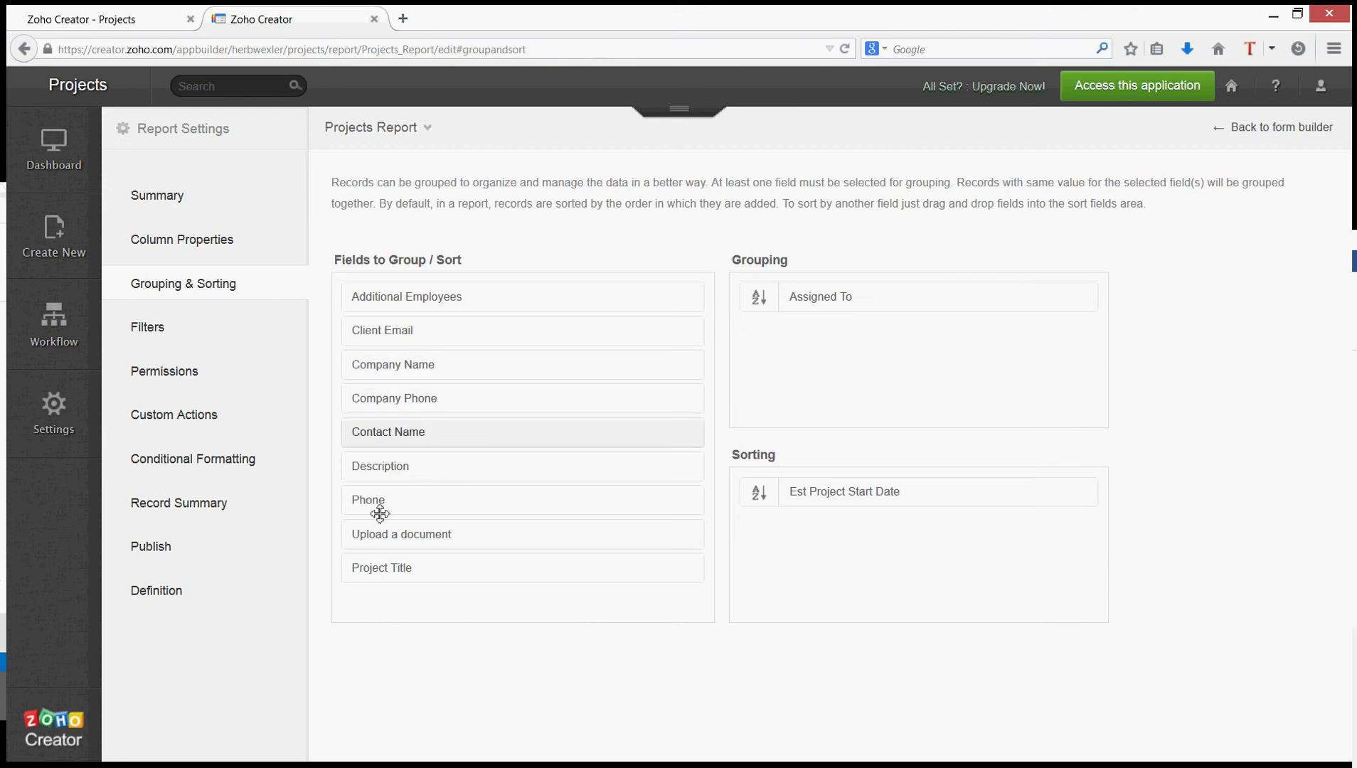
drag(436, 568, 825, 562)
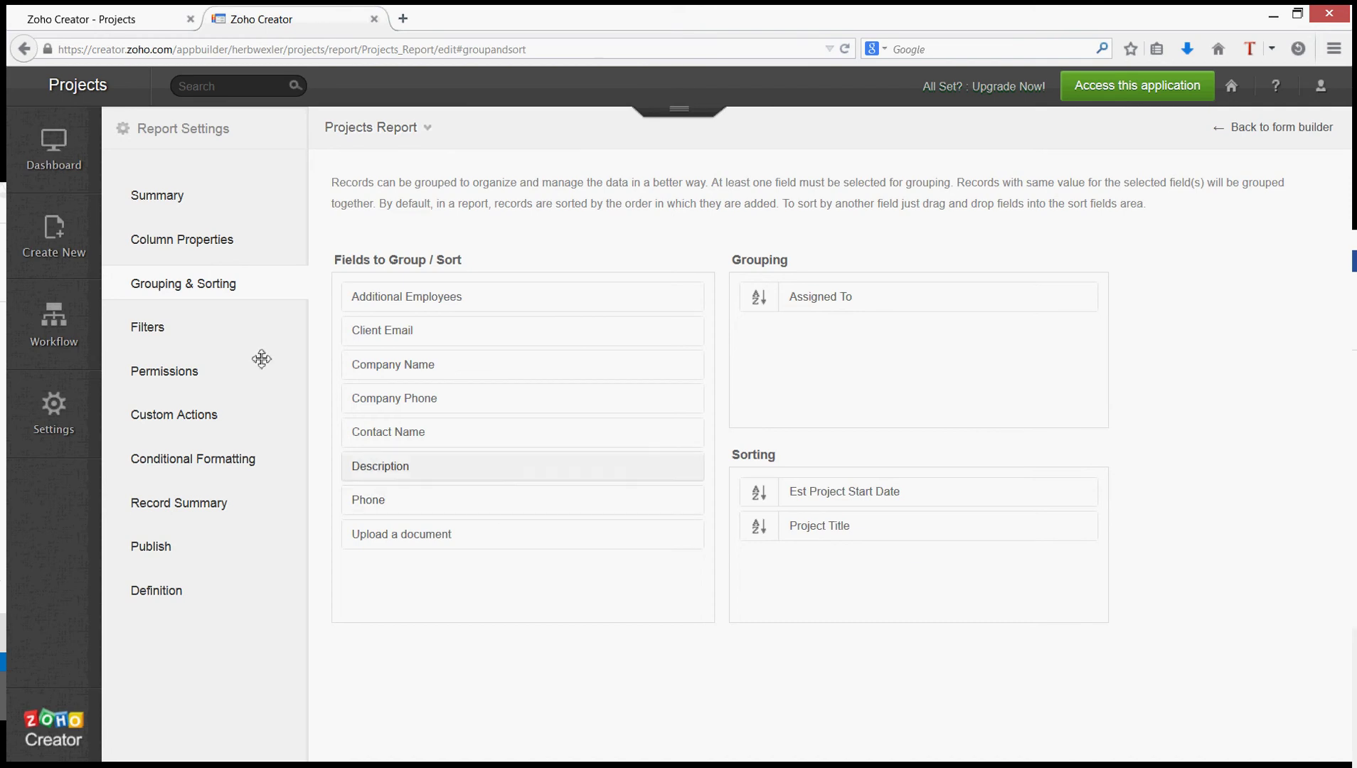
Step: View the report's auto filter settings and reload the live Projects Report in the other browser tab
click(157, 334)
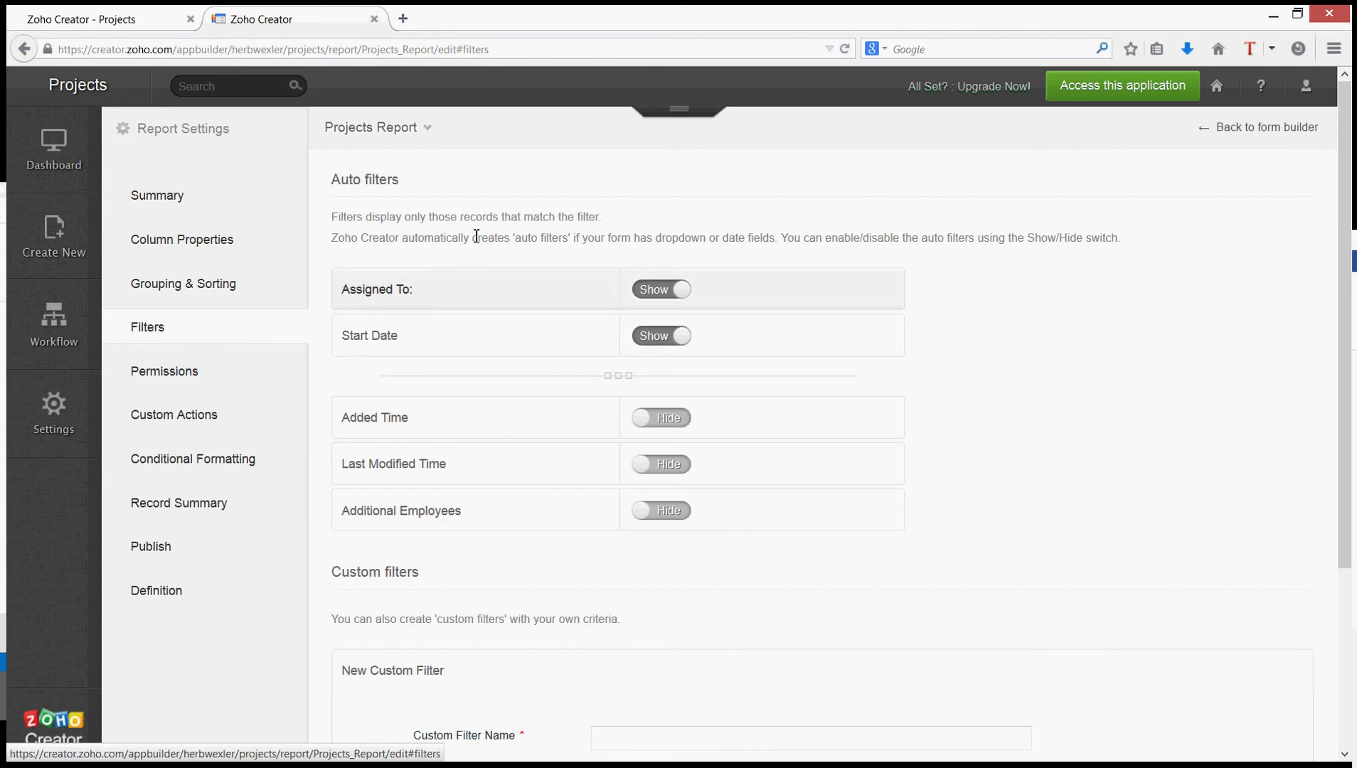
click(106, 19)
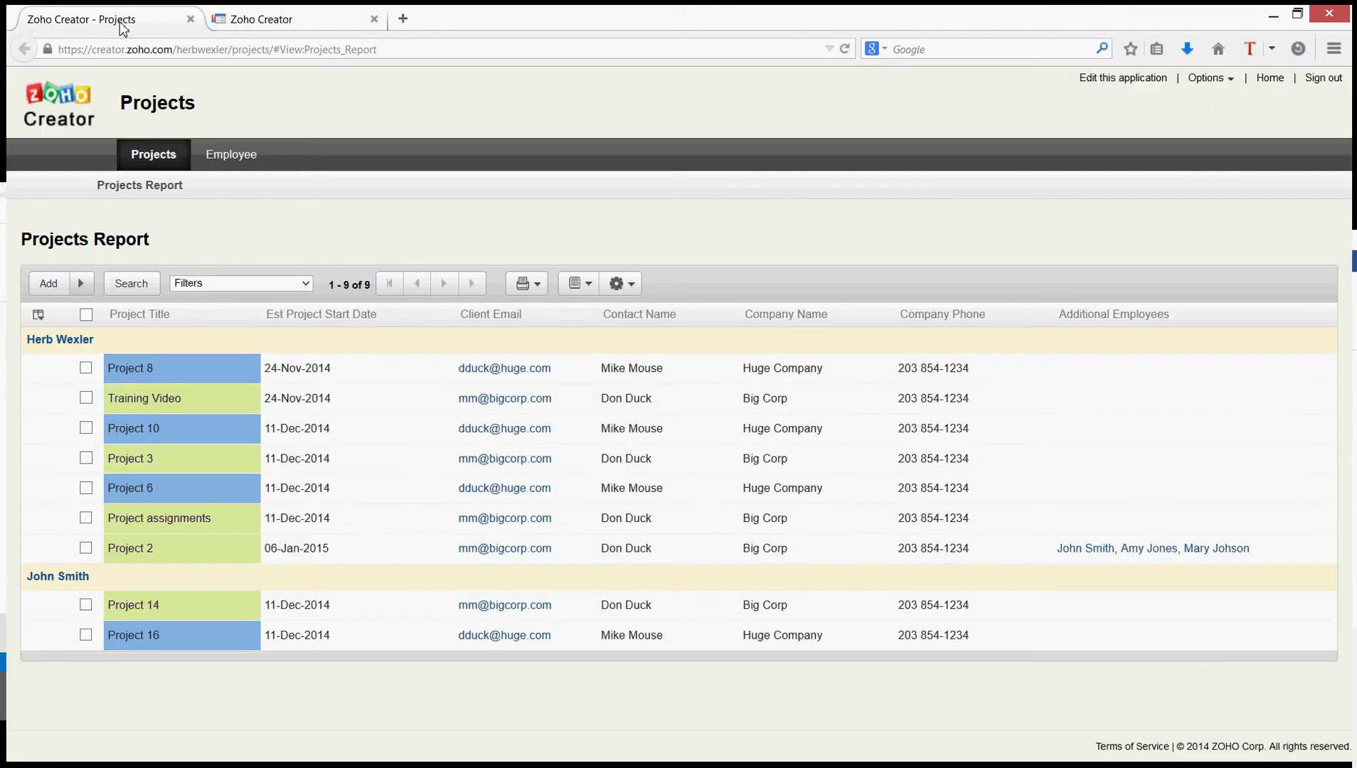
click(854, 50)
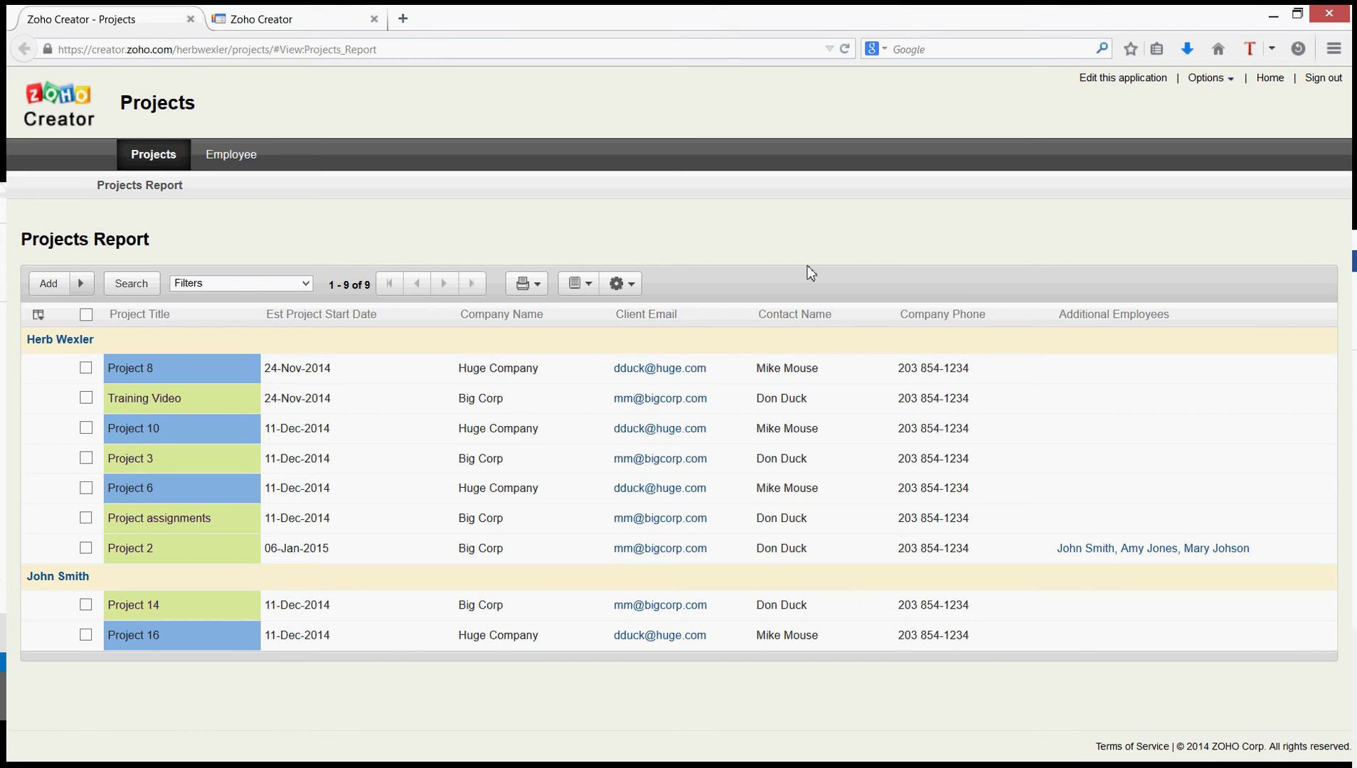
Step: Filter the live report to projects assigned to the first two listed employees with an estimated start date in Dec - 2014
click(306, 283)
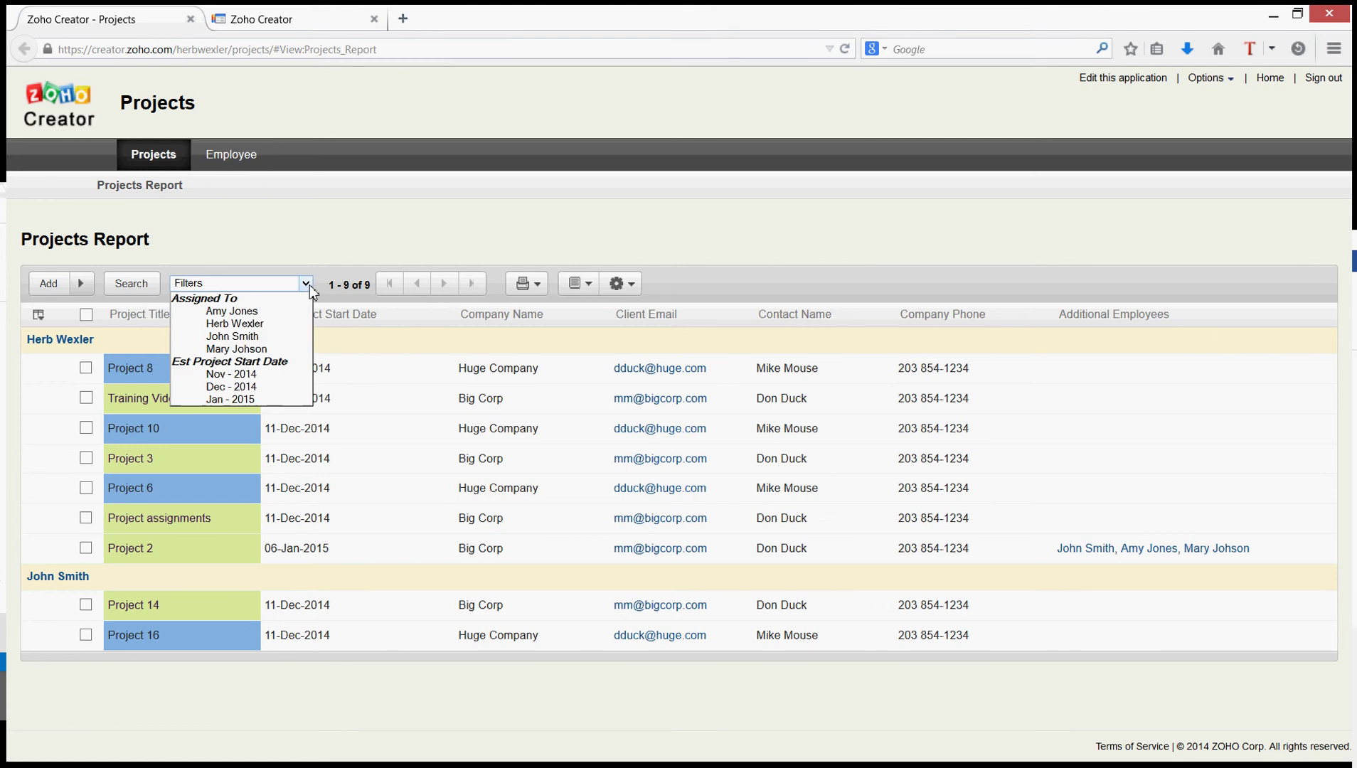
click(283, 329)
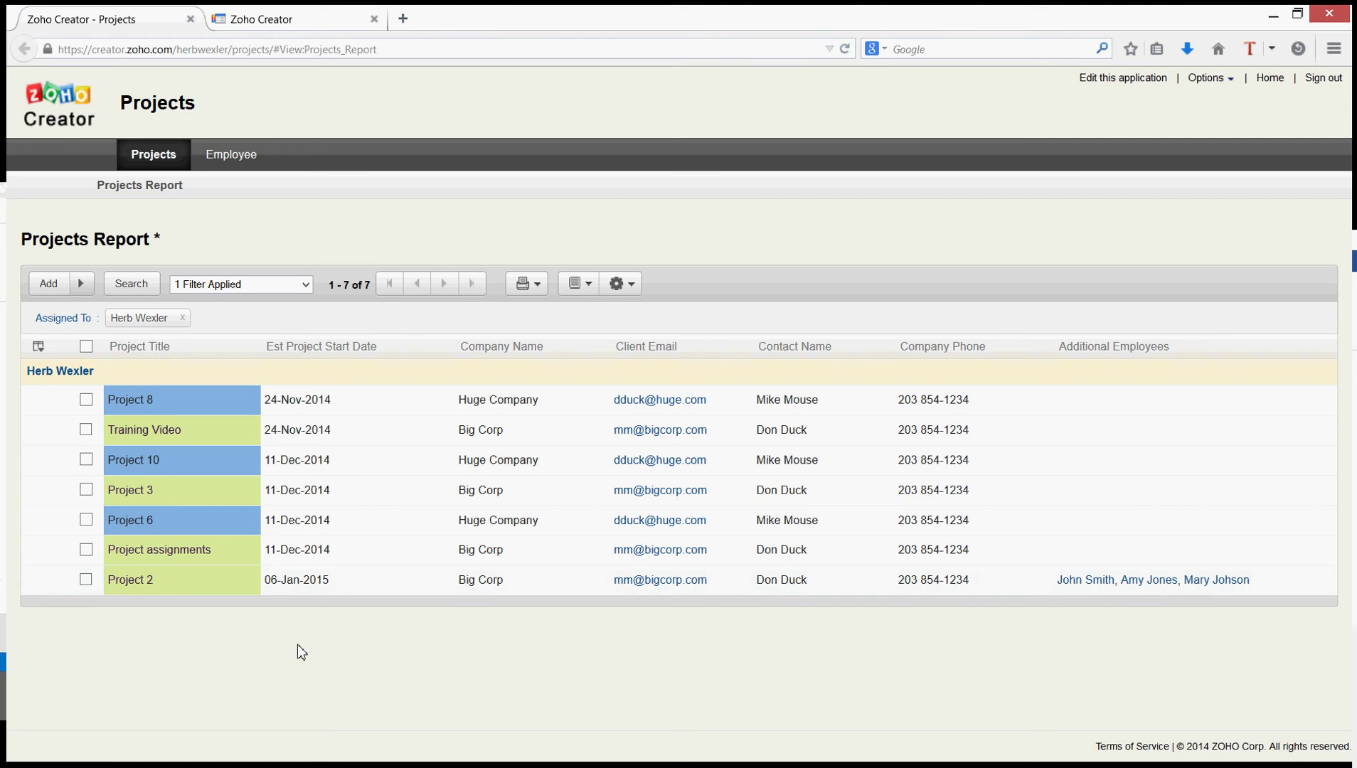
click(306, 285)
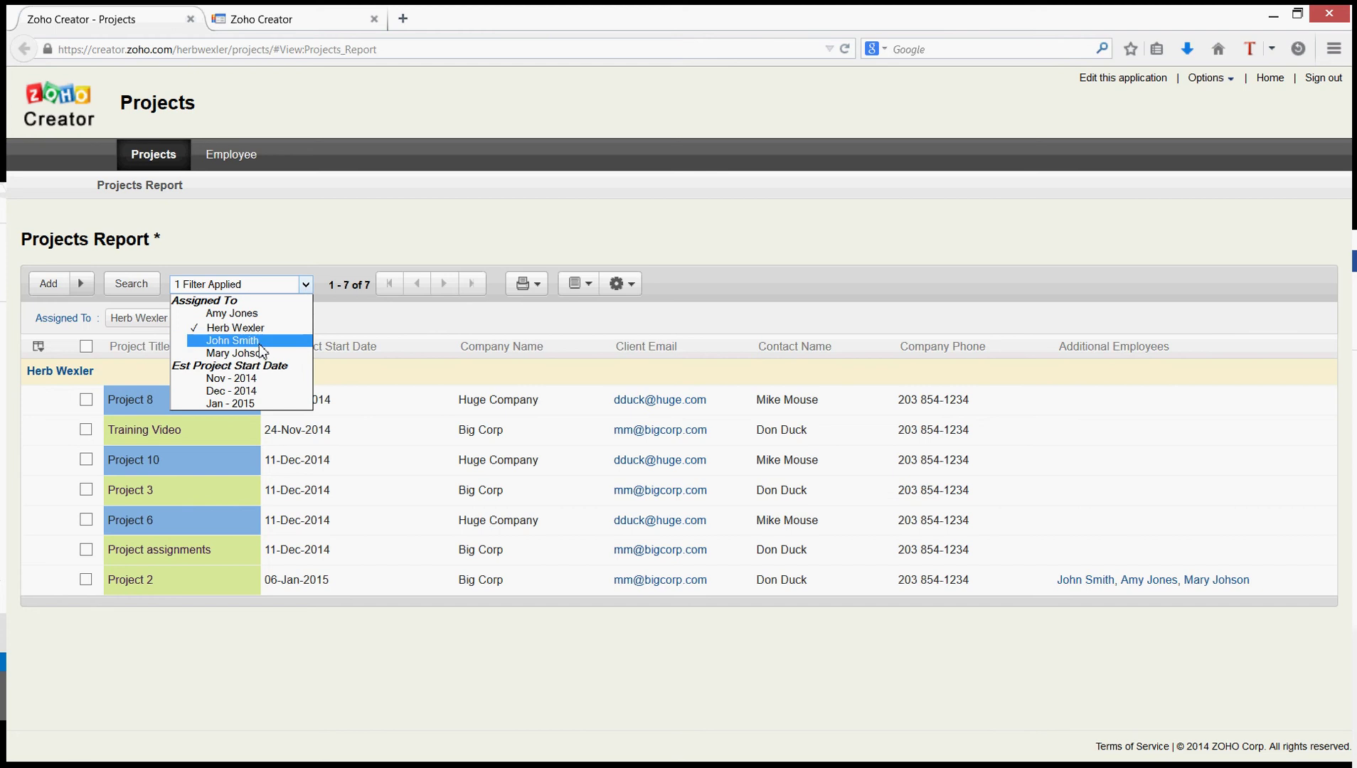
click(267, 312)
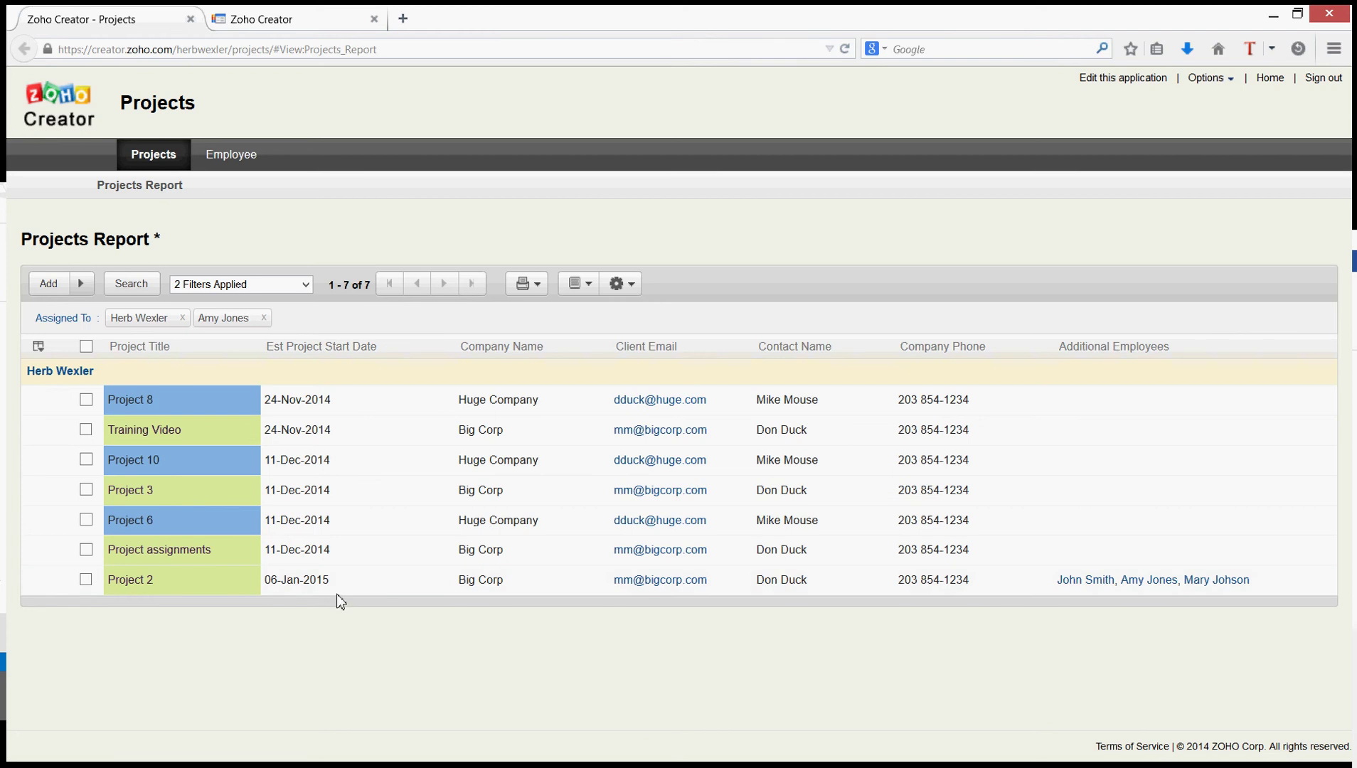
click(306, 285)
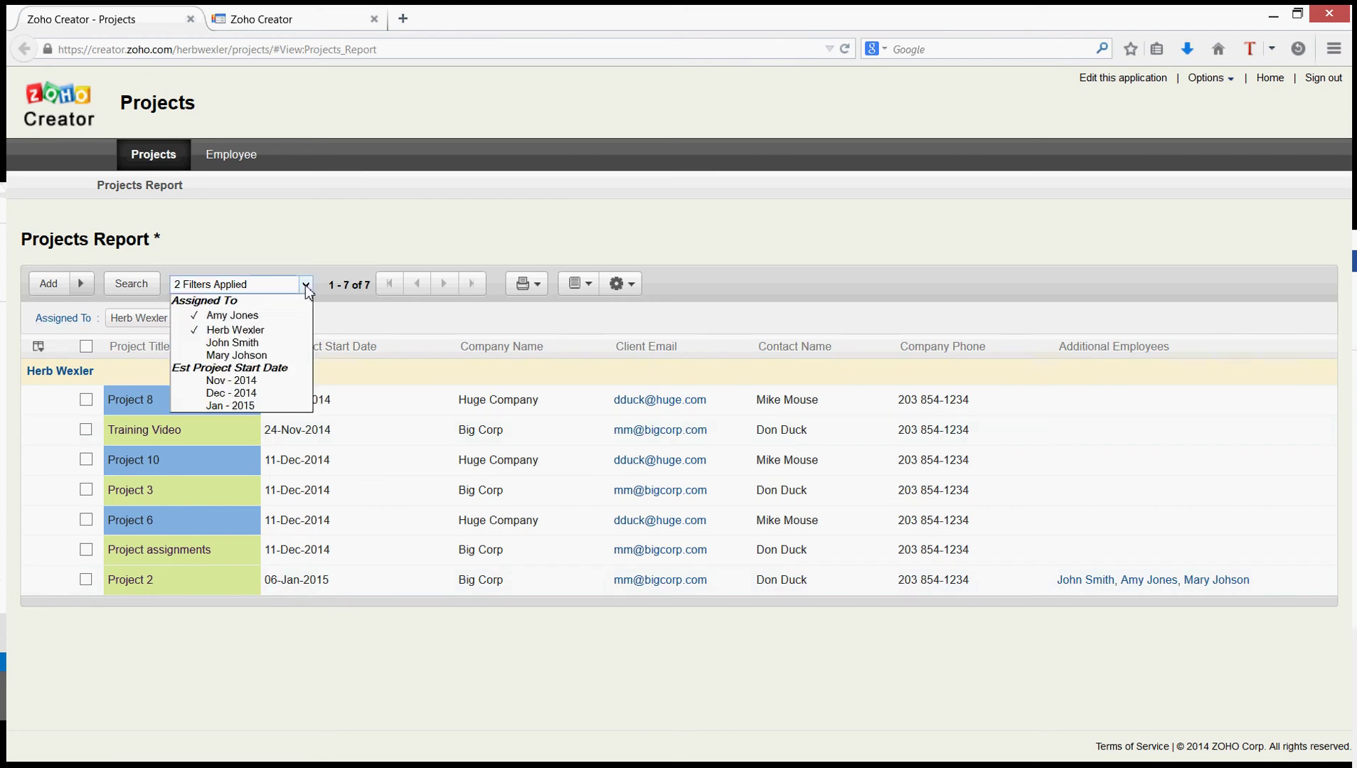
click(270, 396)
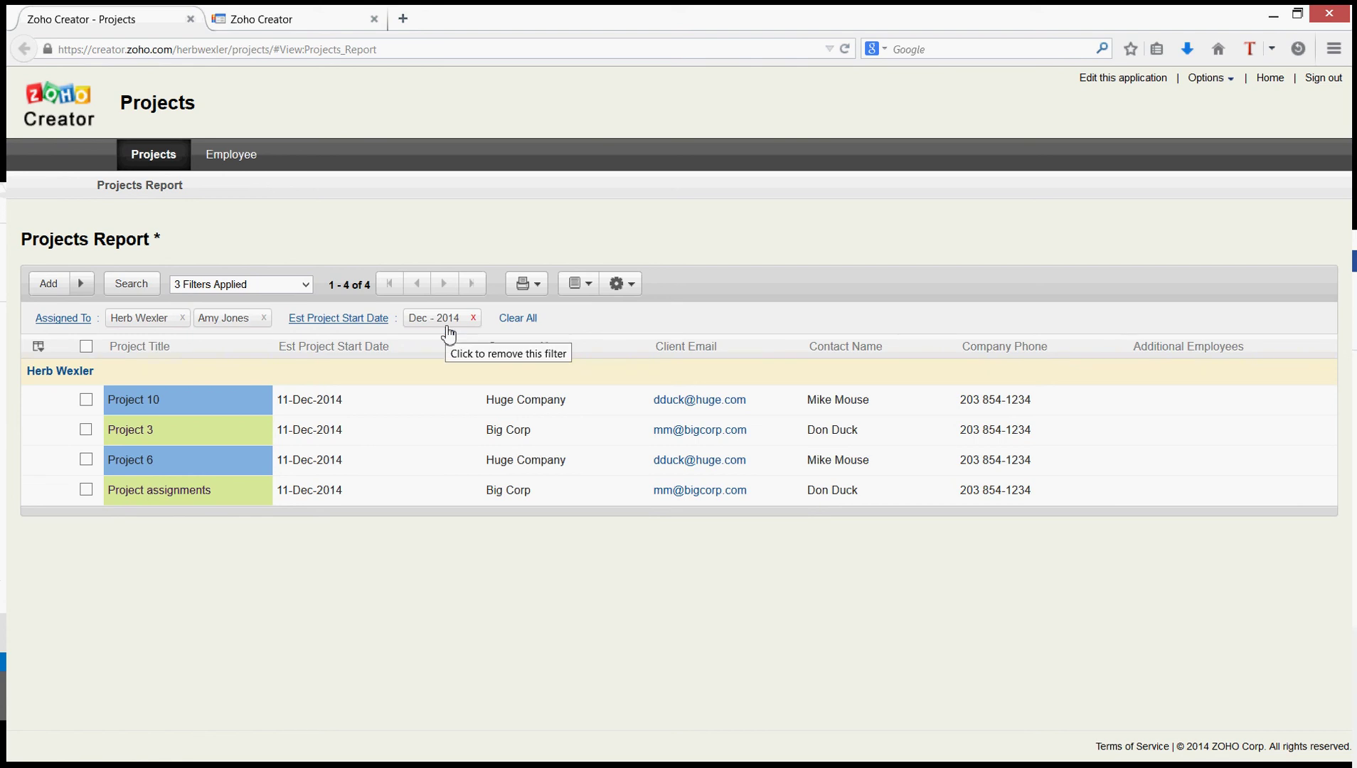
Step: Clear all filters from the live report and open the Projects Report's summary settings in the other browser tab
click(530, 320)
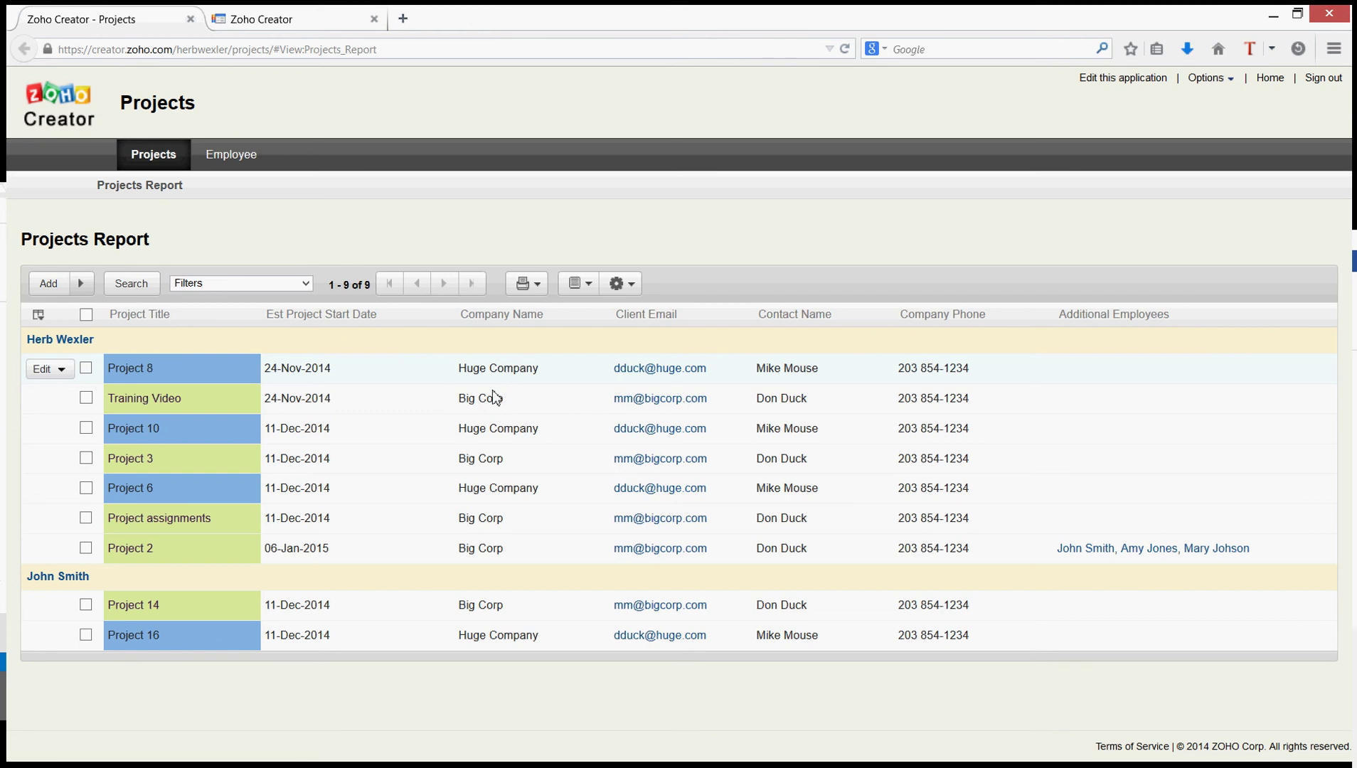
click(291, 23)
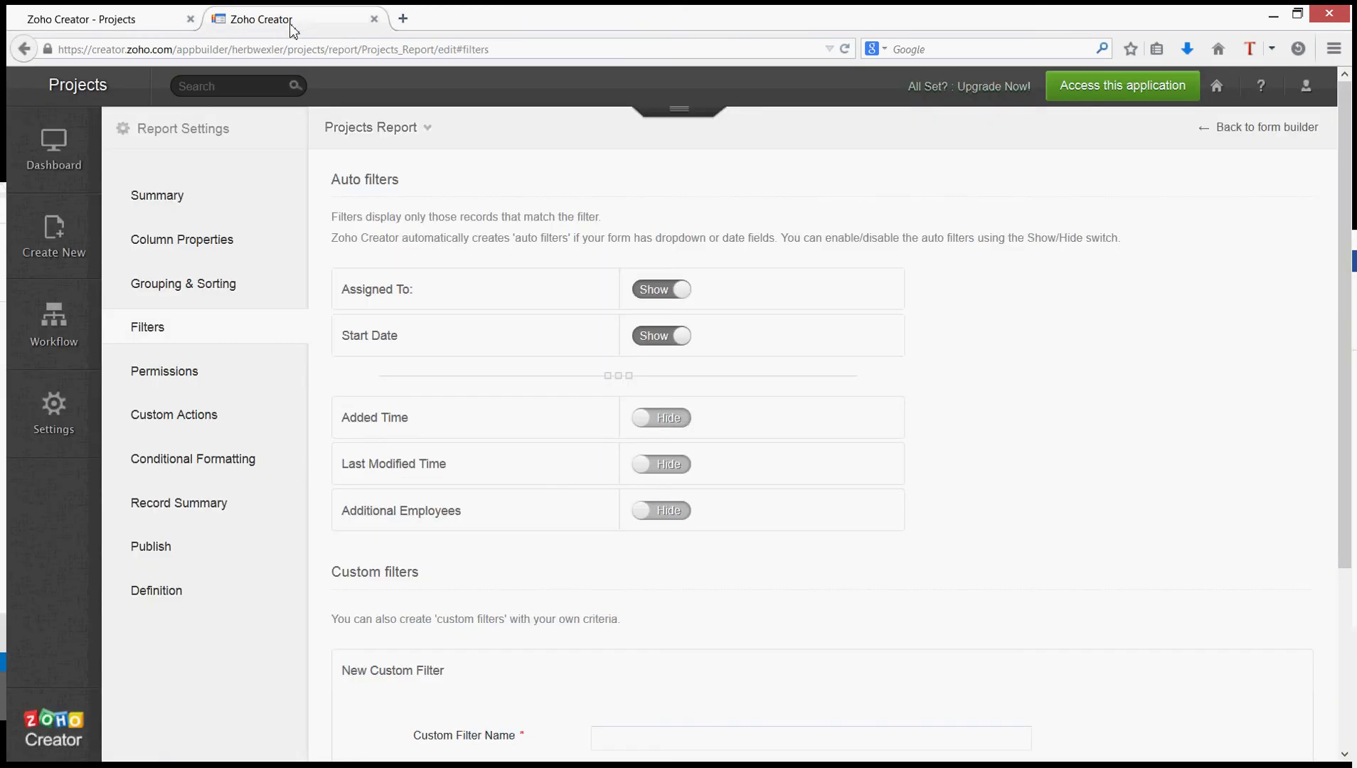
click(157, 202)
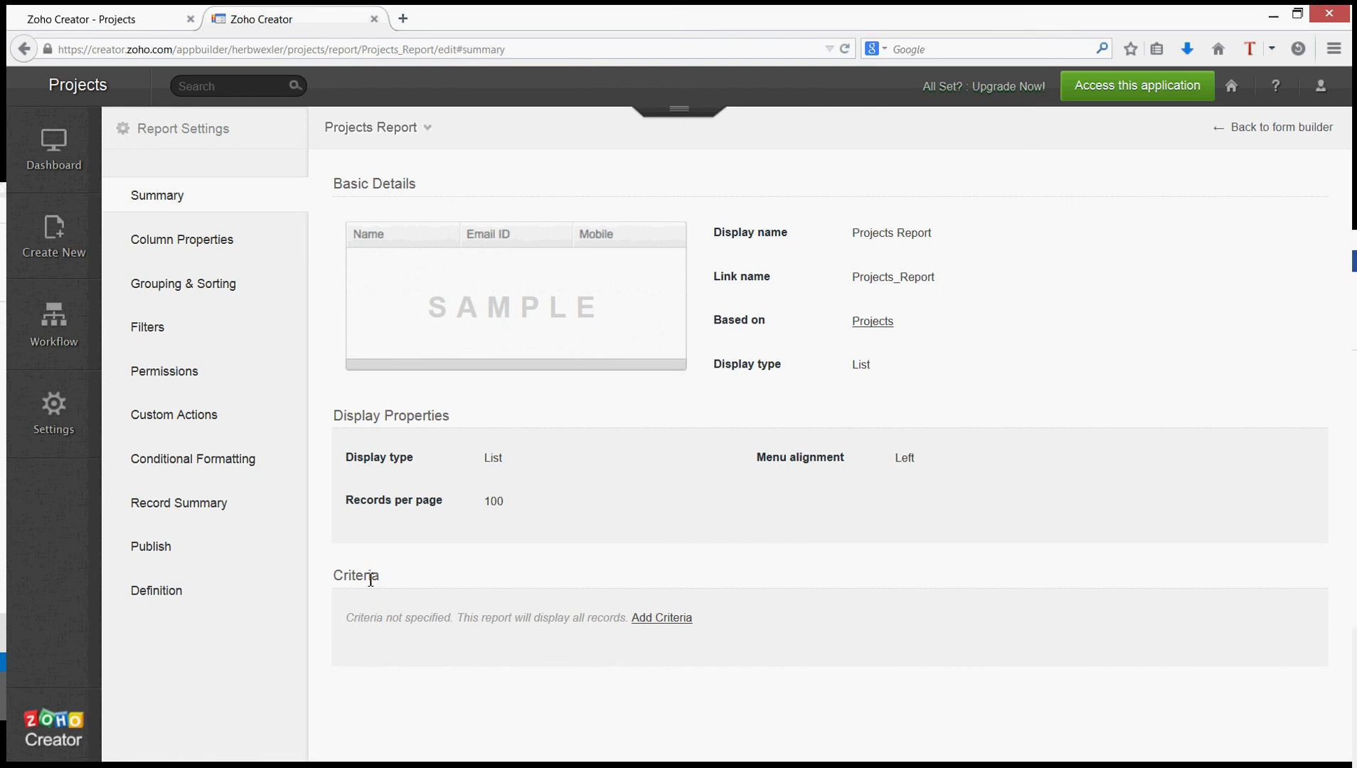
Step: Add and save a report criterion that Company Name contains "Big", and reload the live report to check it
click(659, 619)
click(533, 603)
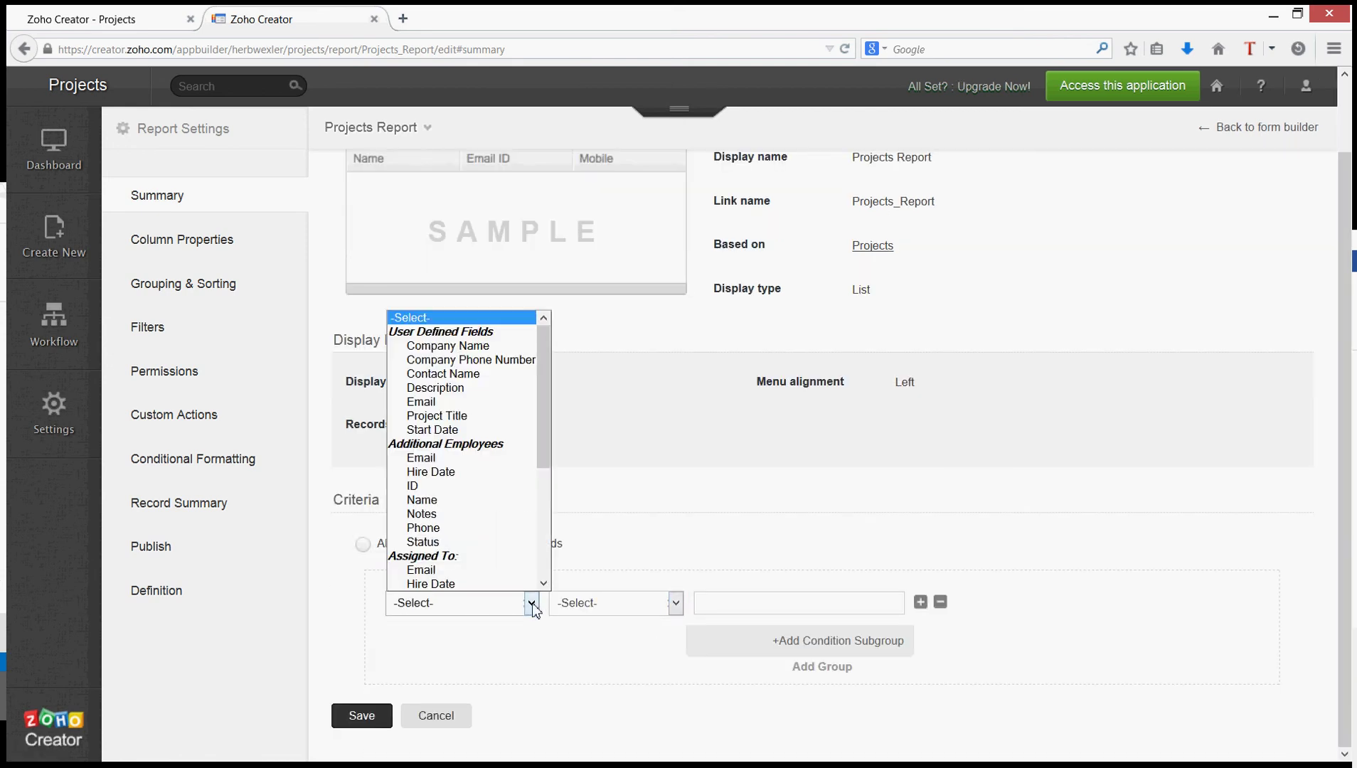
click(480, 346)
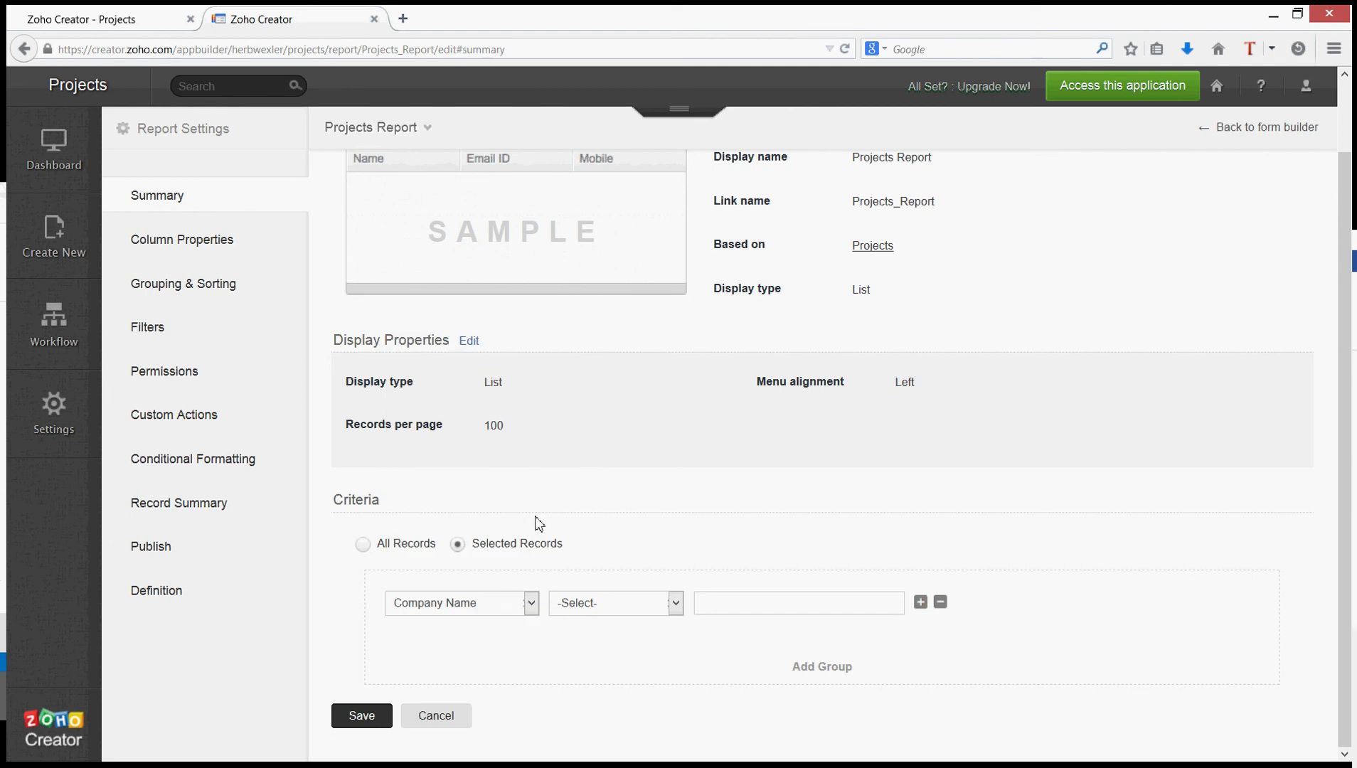
click(674, 603)
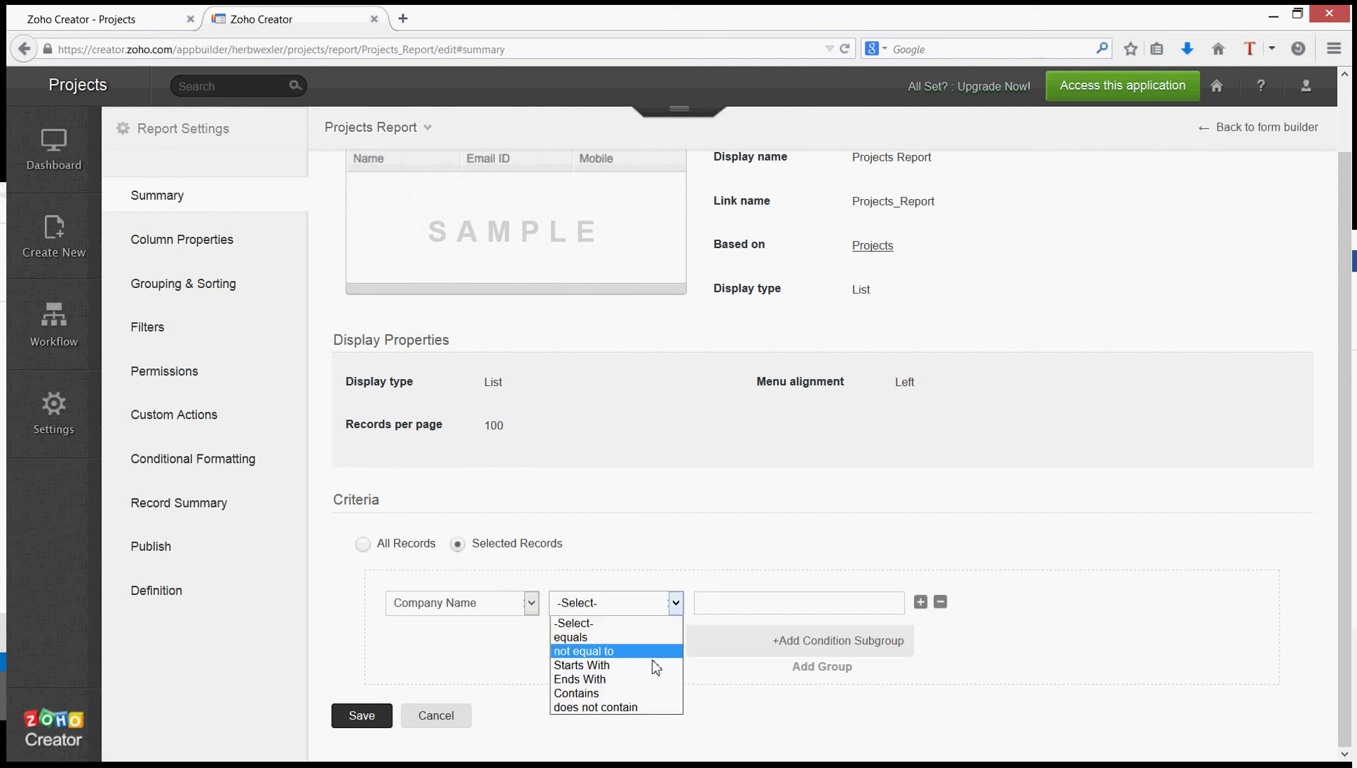
click(576, 693)
click(740, 604)
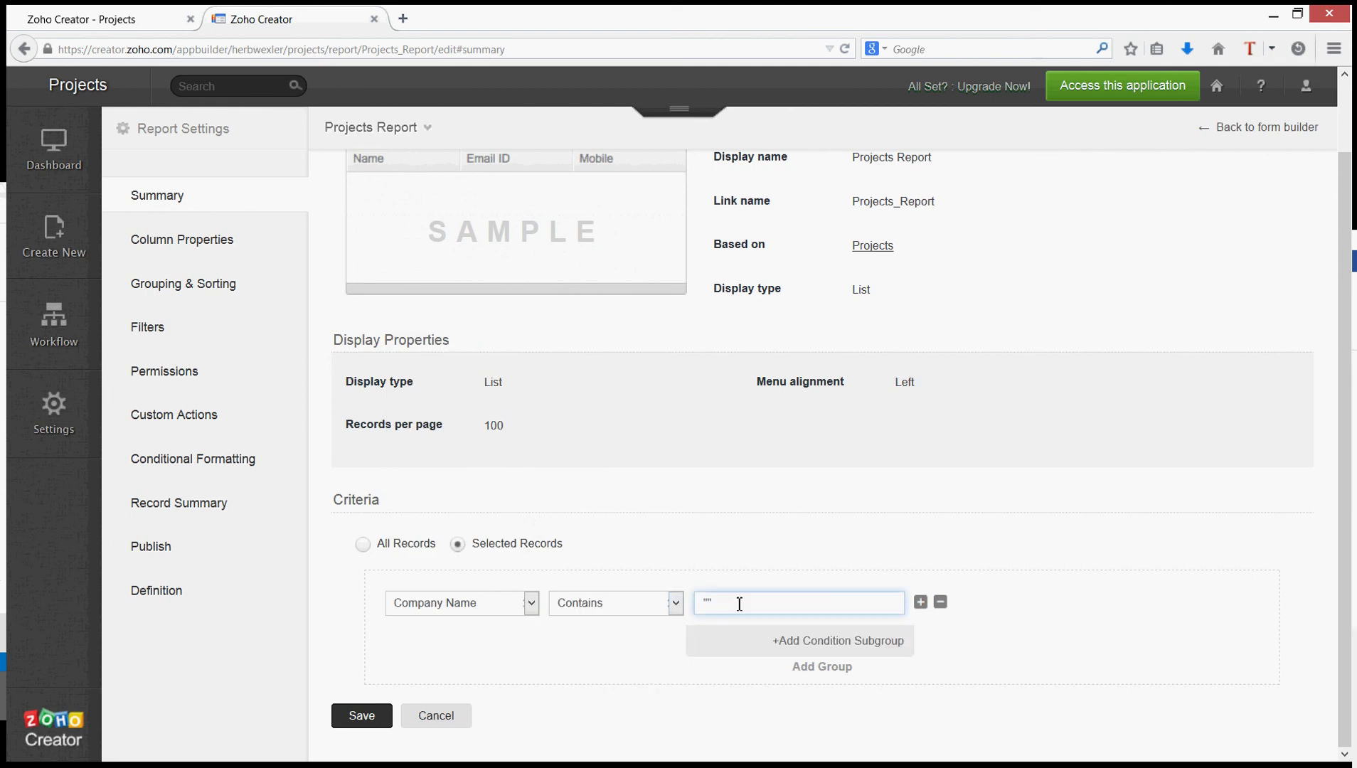
text(Big)
click(364, 716)
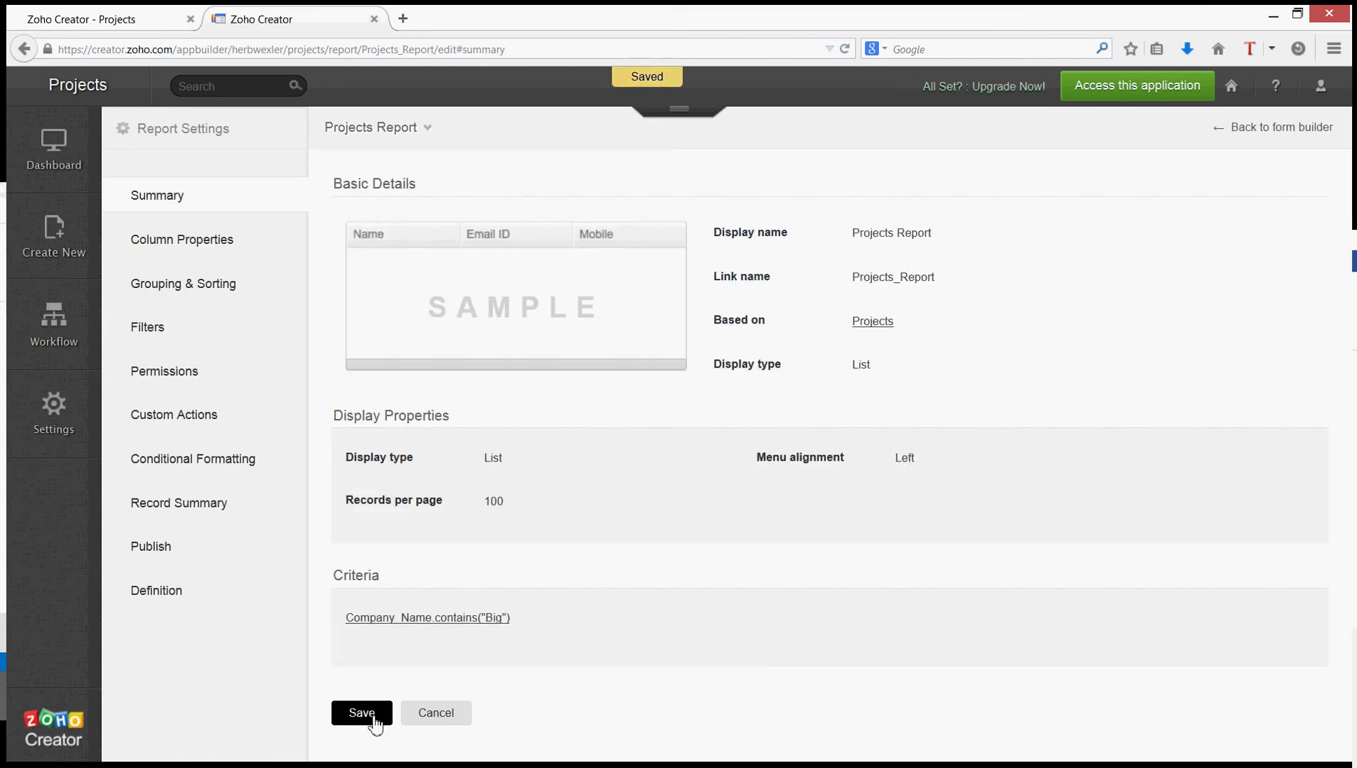
click(117, 24)
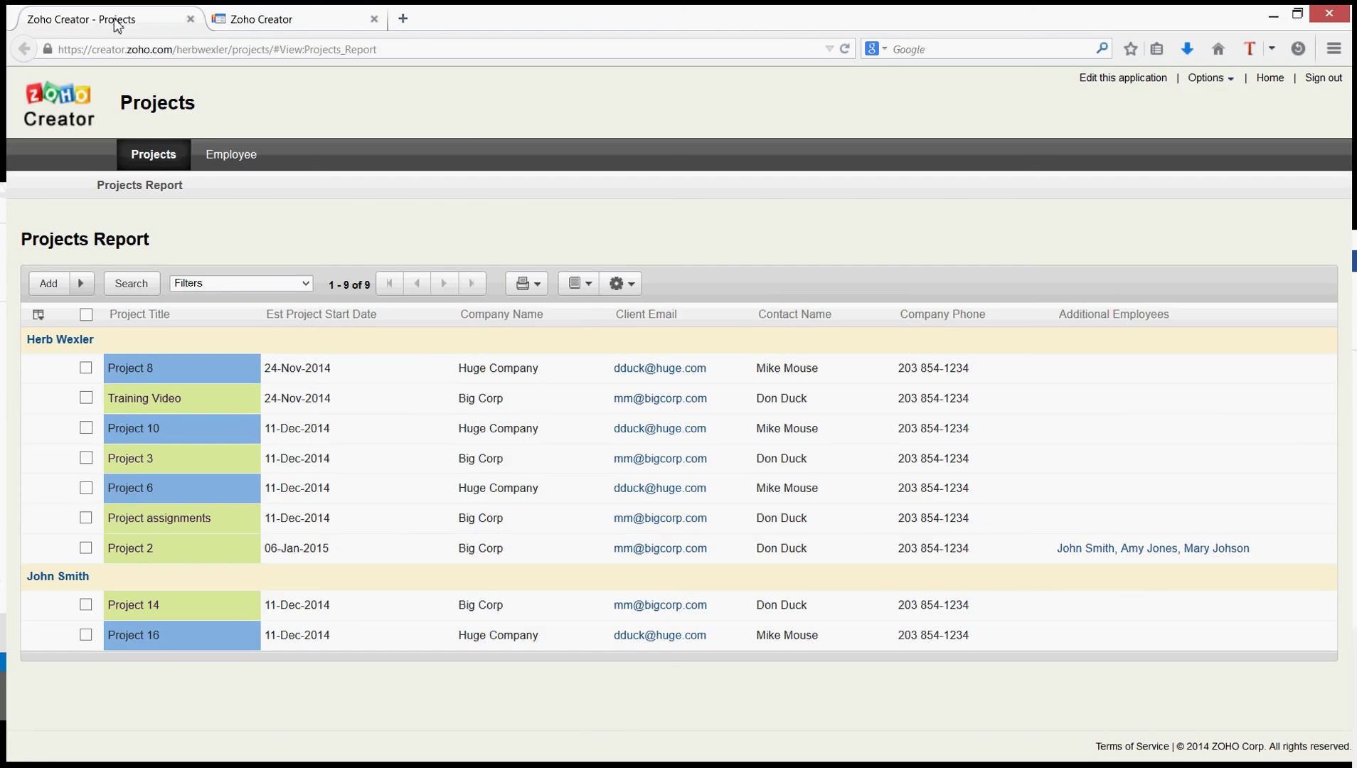
click(846, 50)
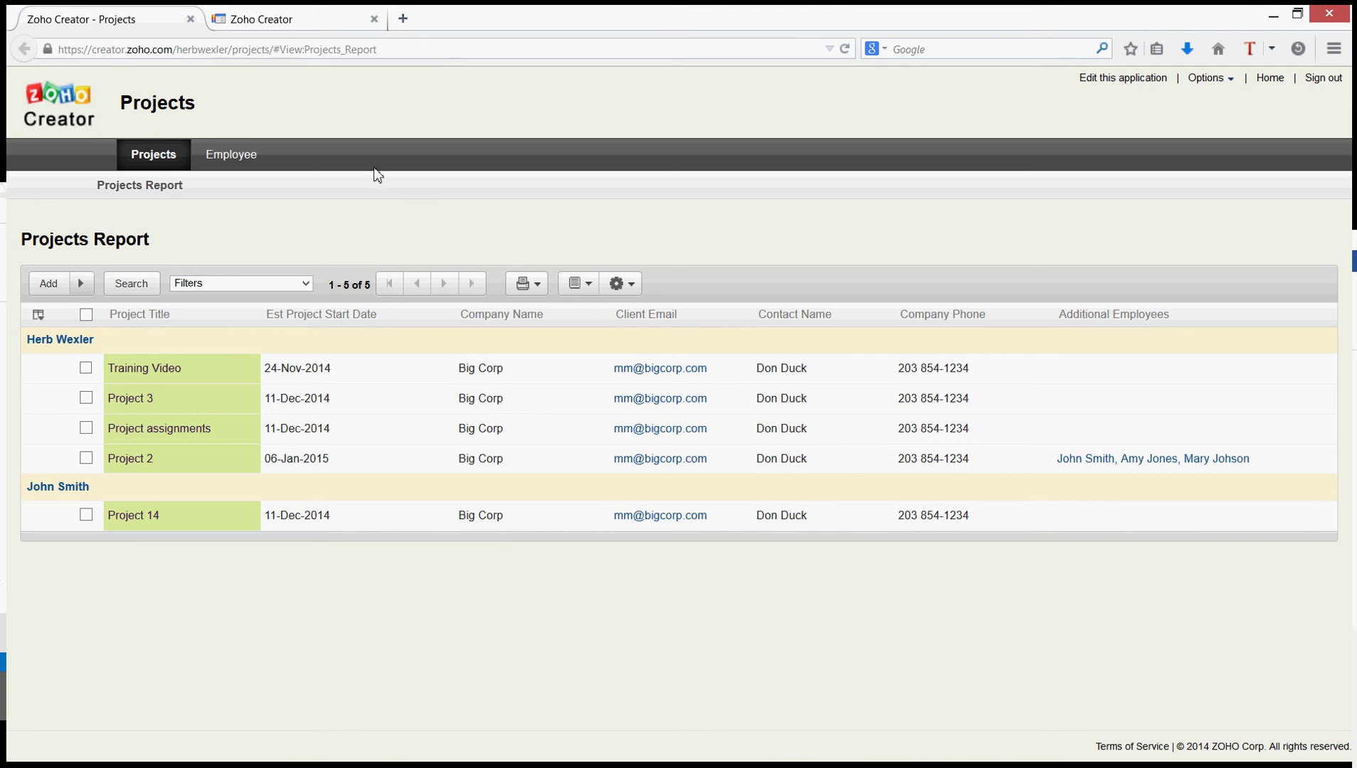
Step: Return to the report settings, set the criteria back to All Records and save
click(307, 22)
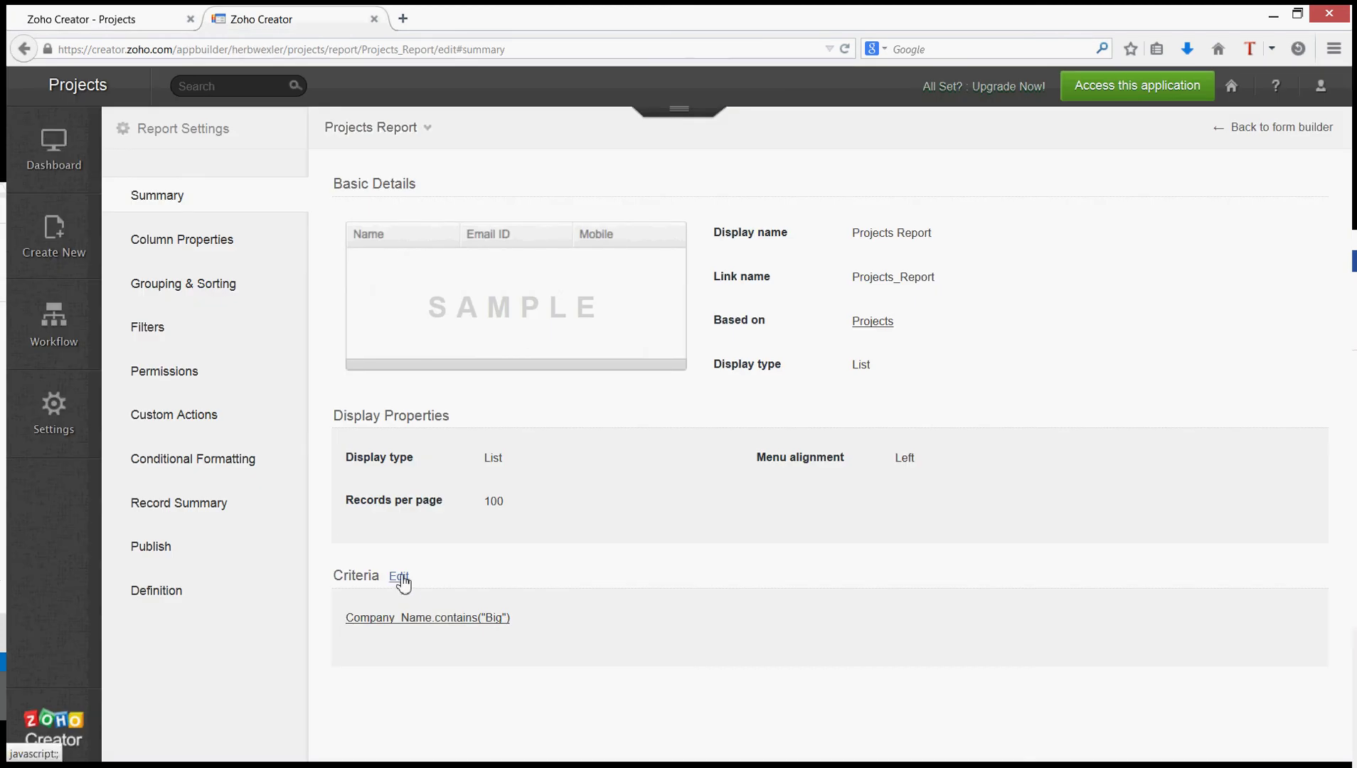
click(400, 579)
scroll(526, 563, down, 2)
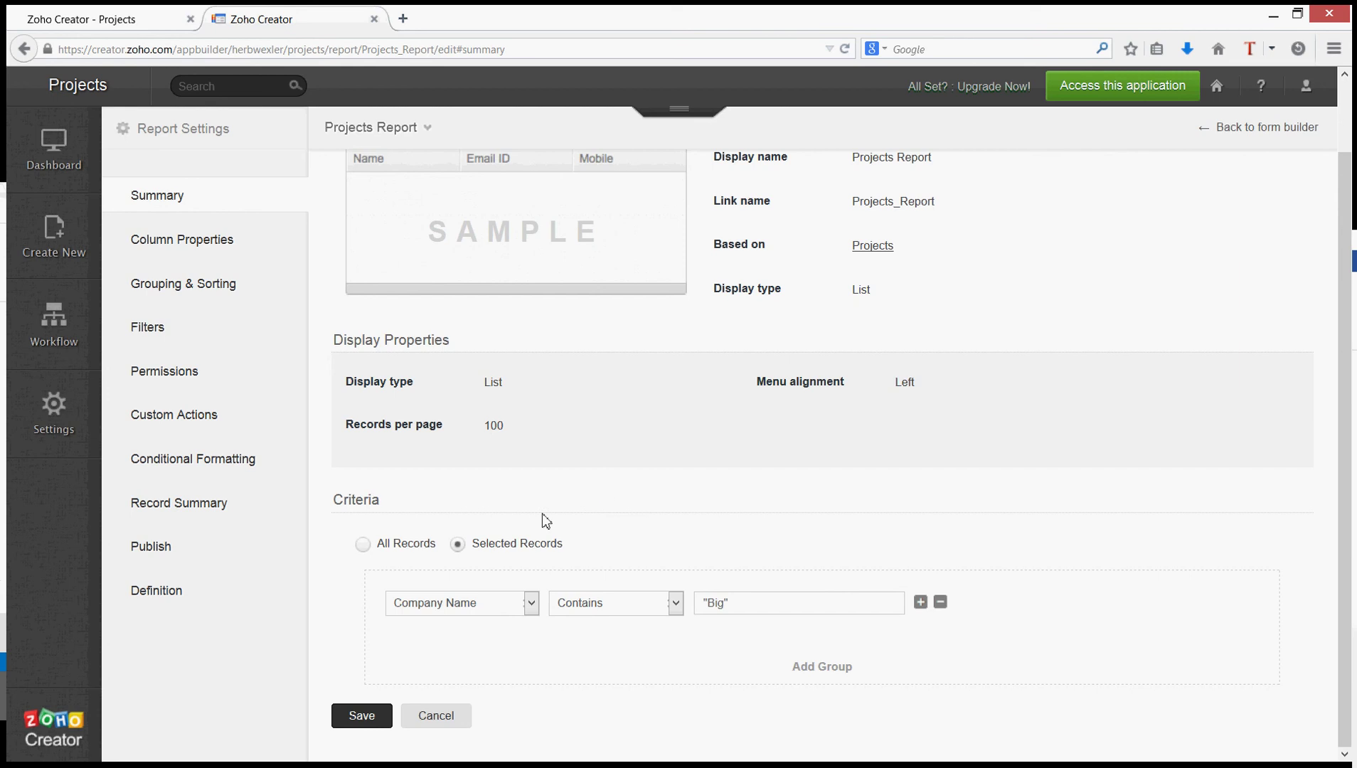
click(368, 546)
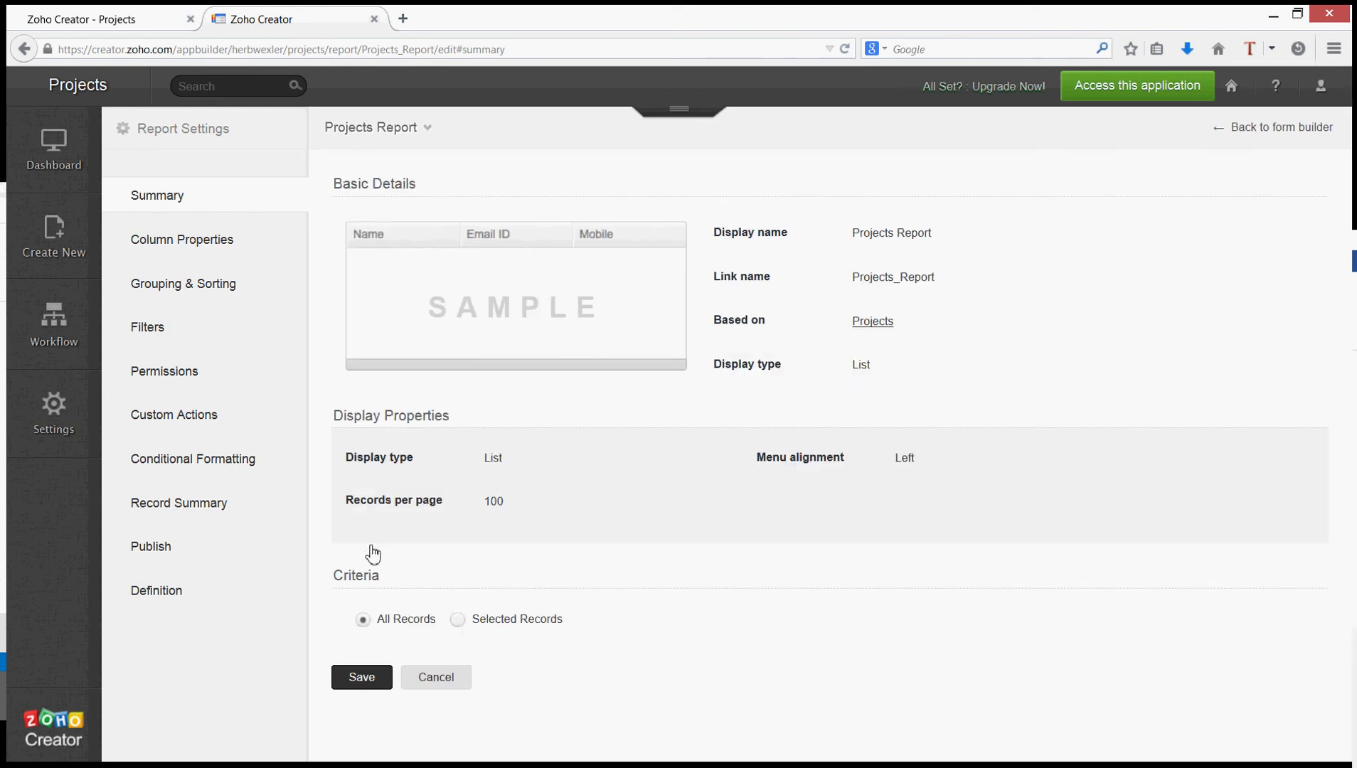
click(376, 677)
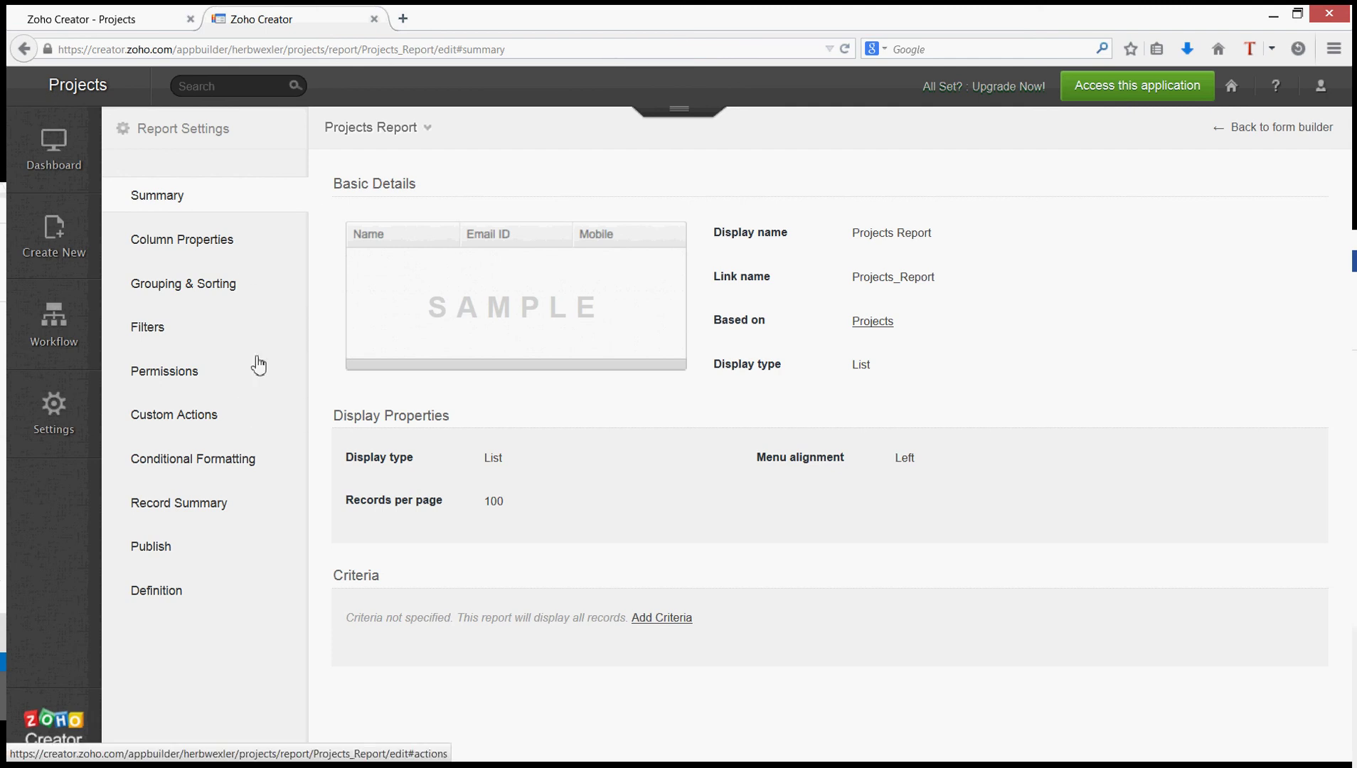
Step: In the column properties, move Assigned To above Project Title and link it to Employee View
click(200, 246)
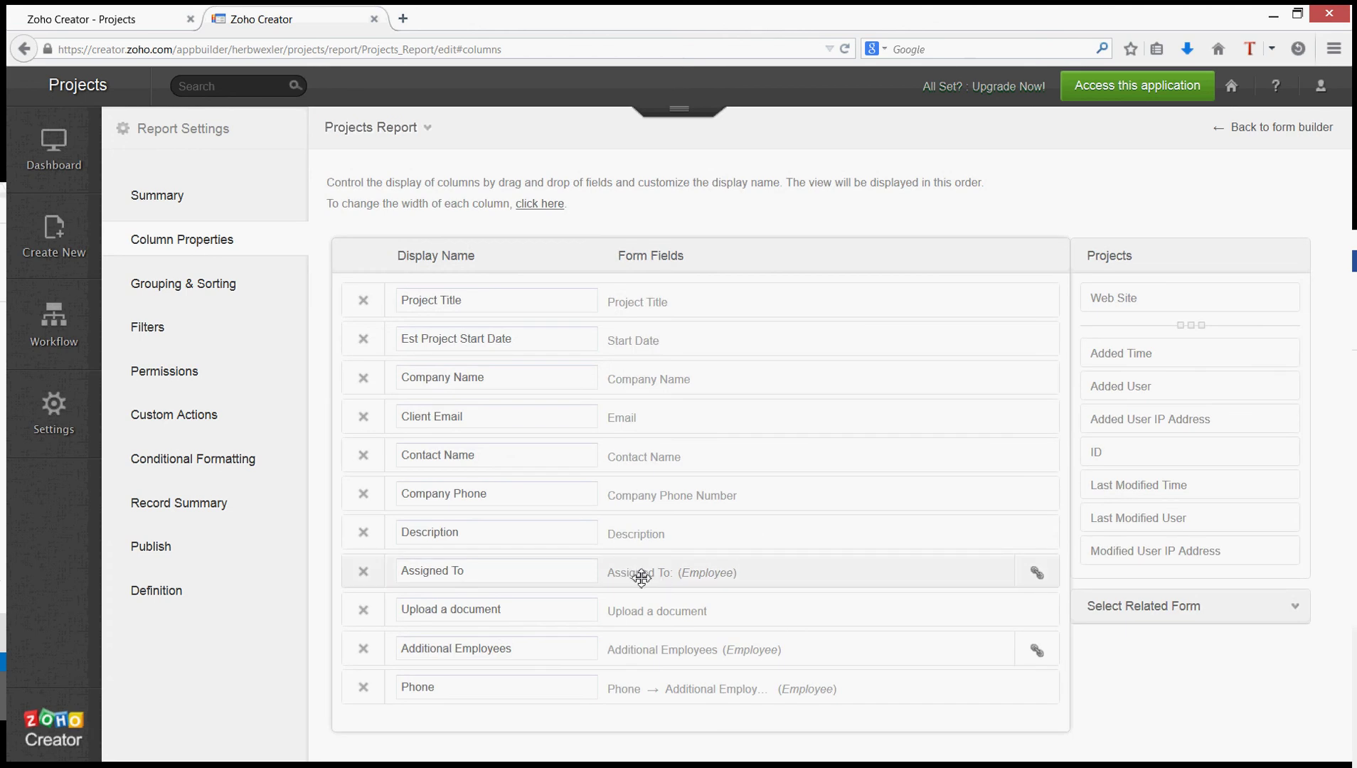
drag(636, 569, 646, 304)
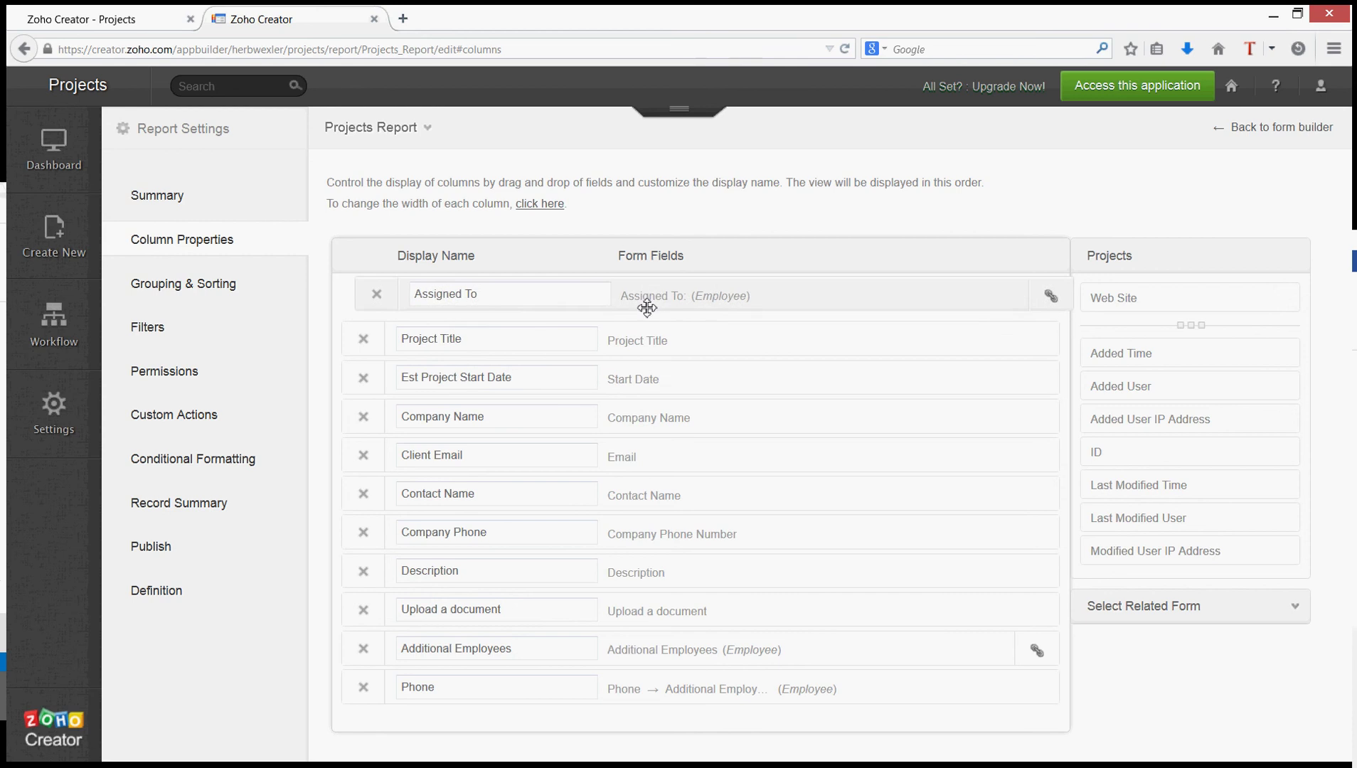
click(1037, 304)
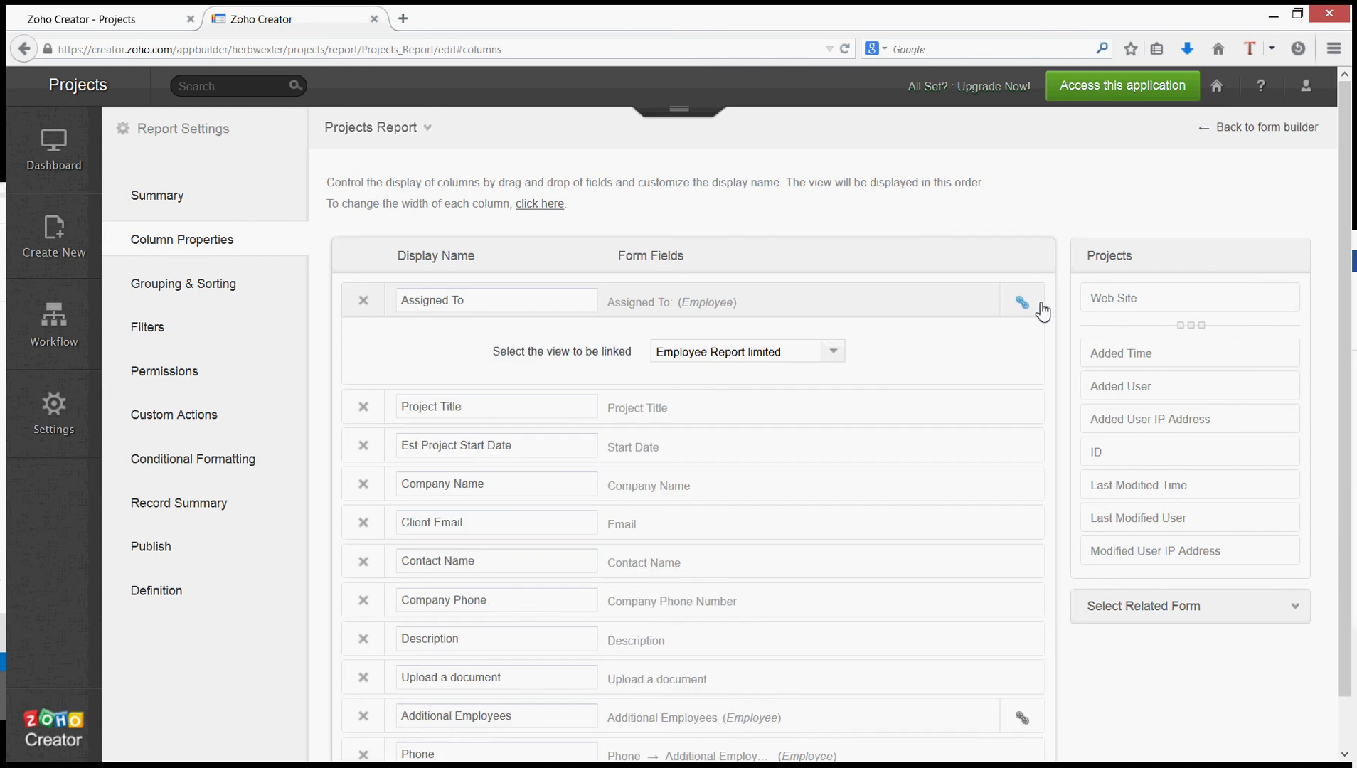
click(832, 352)
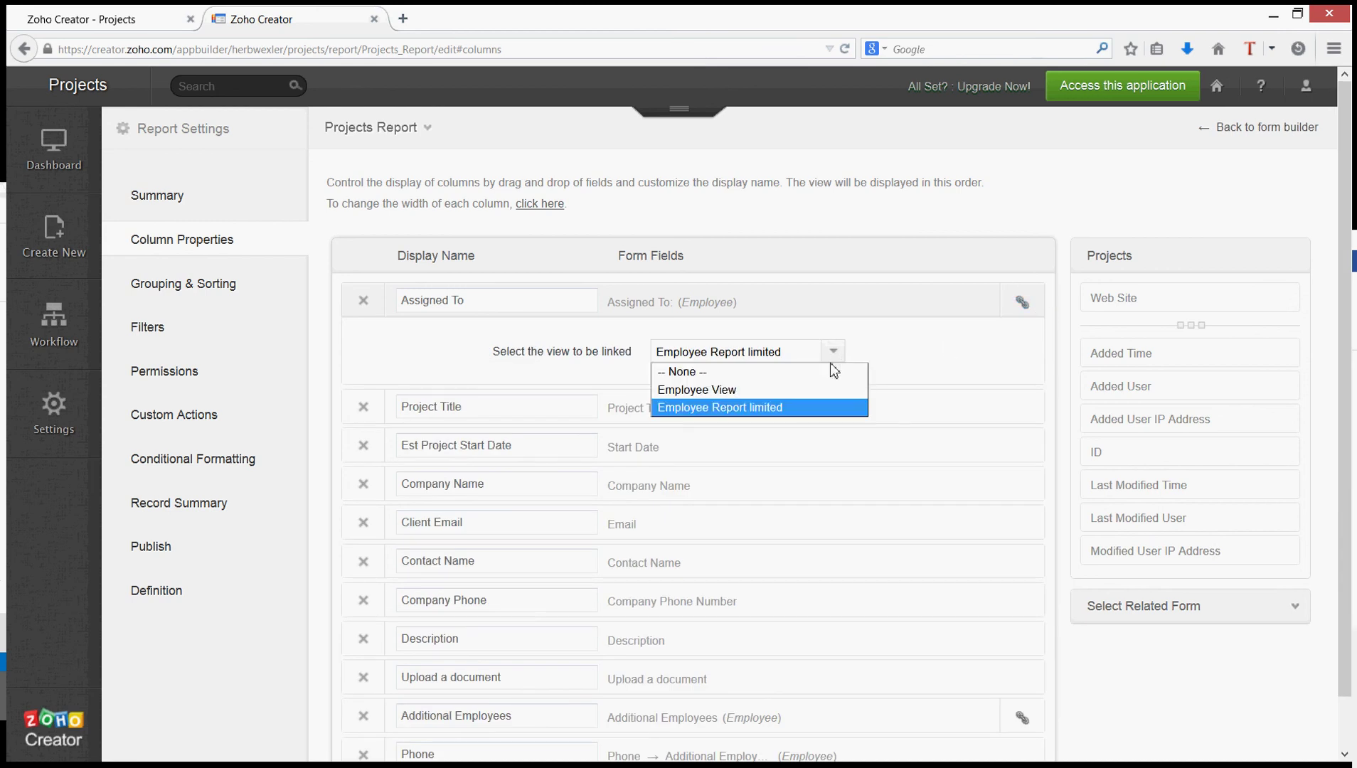
click(791, 392)
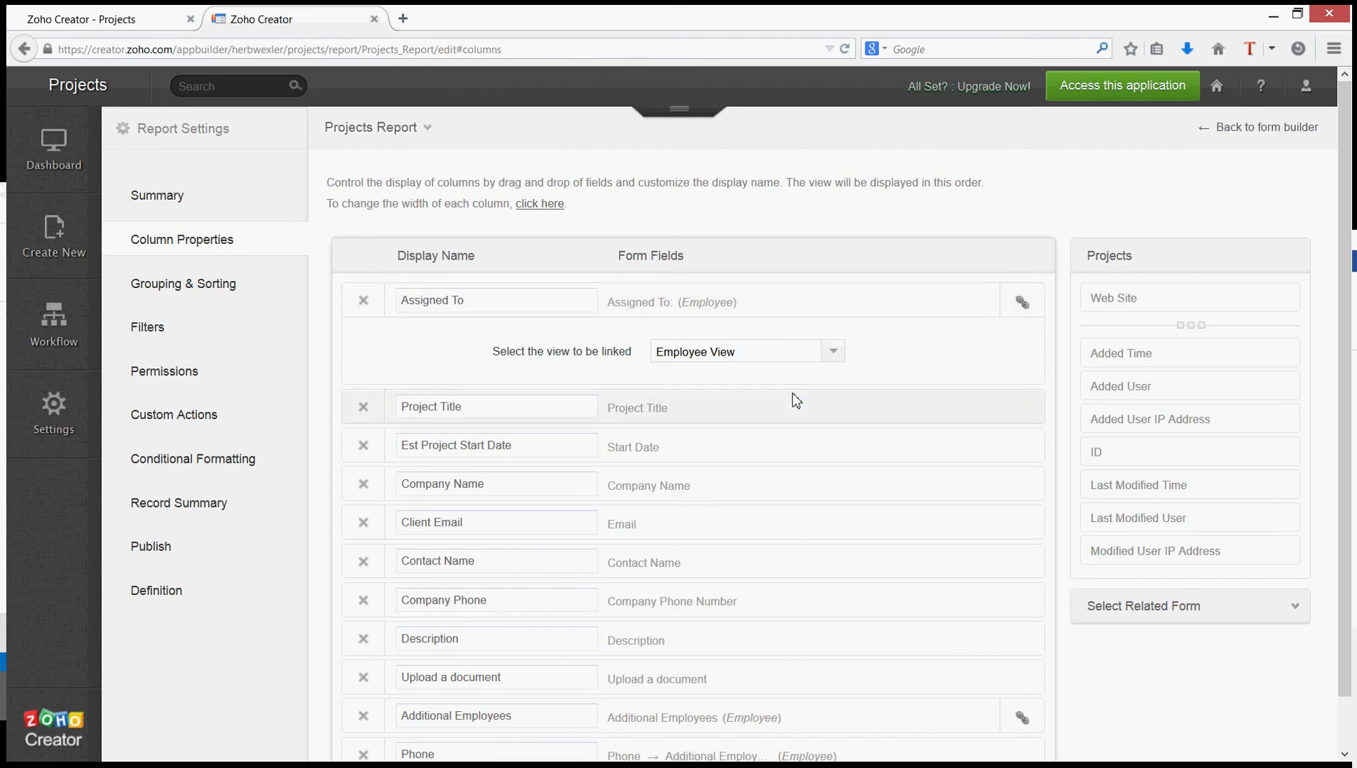
Step: Reload the live report, examine the linked details of the first group's employee and close them
click(110, 25)
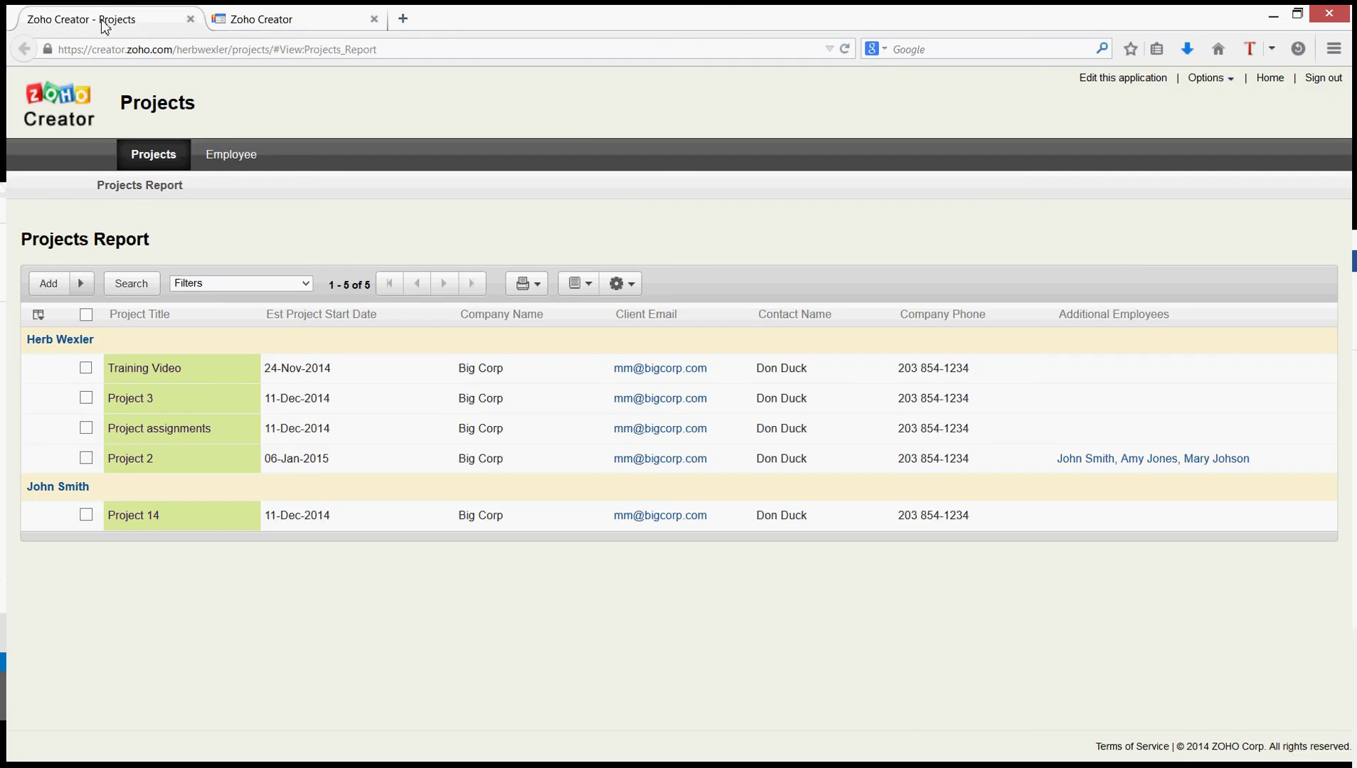
click(845, 49)
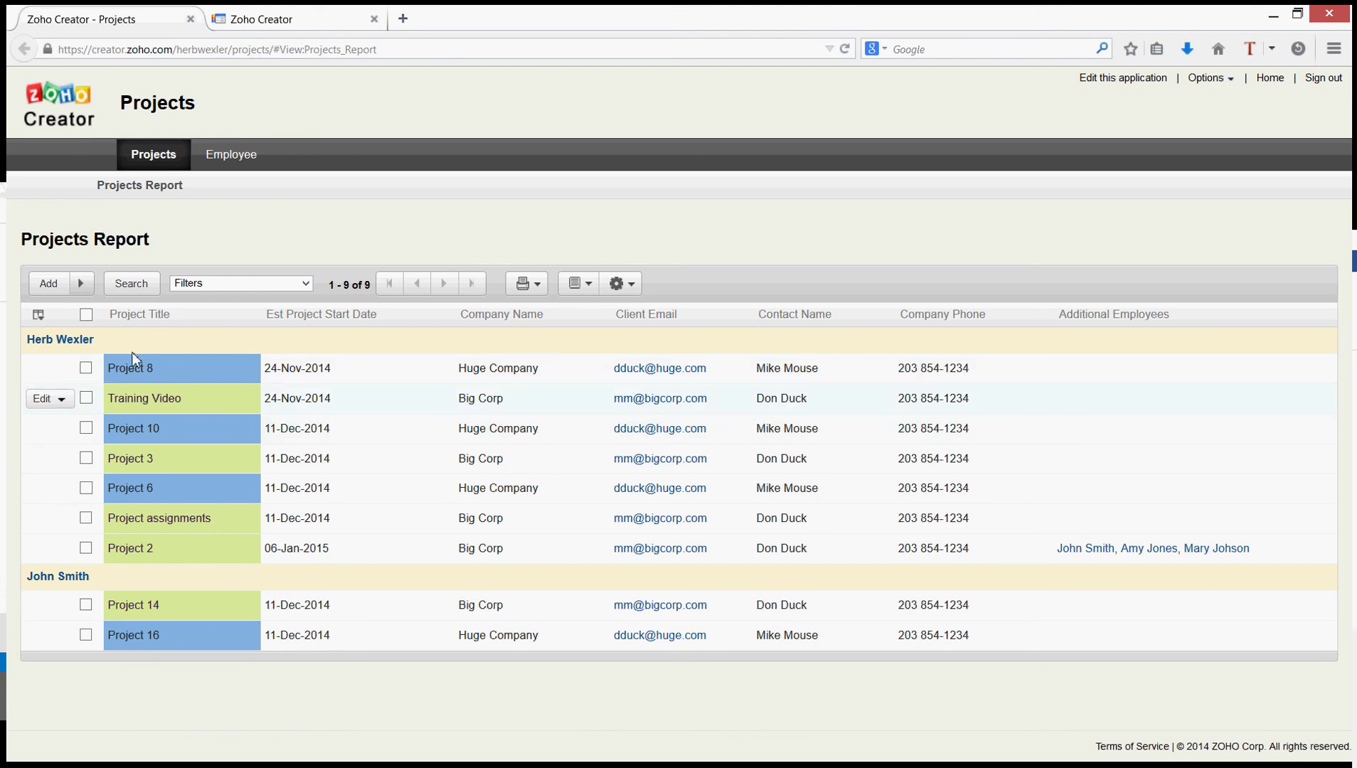
click(78, 344)
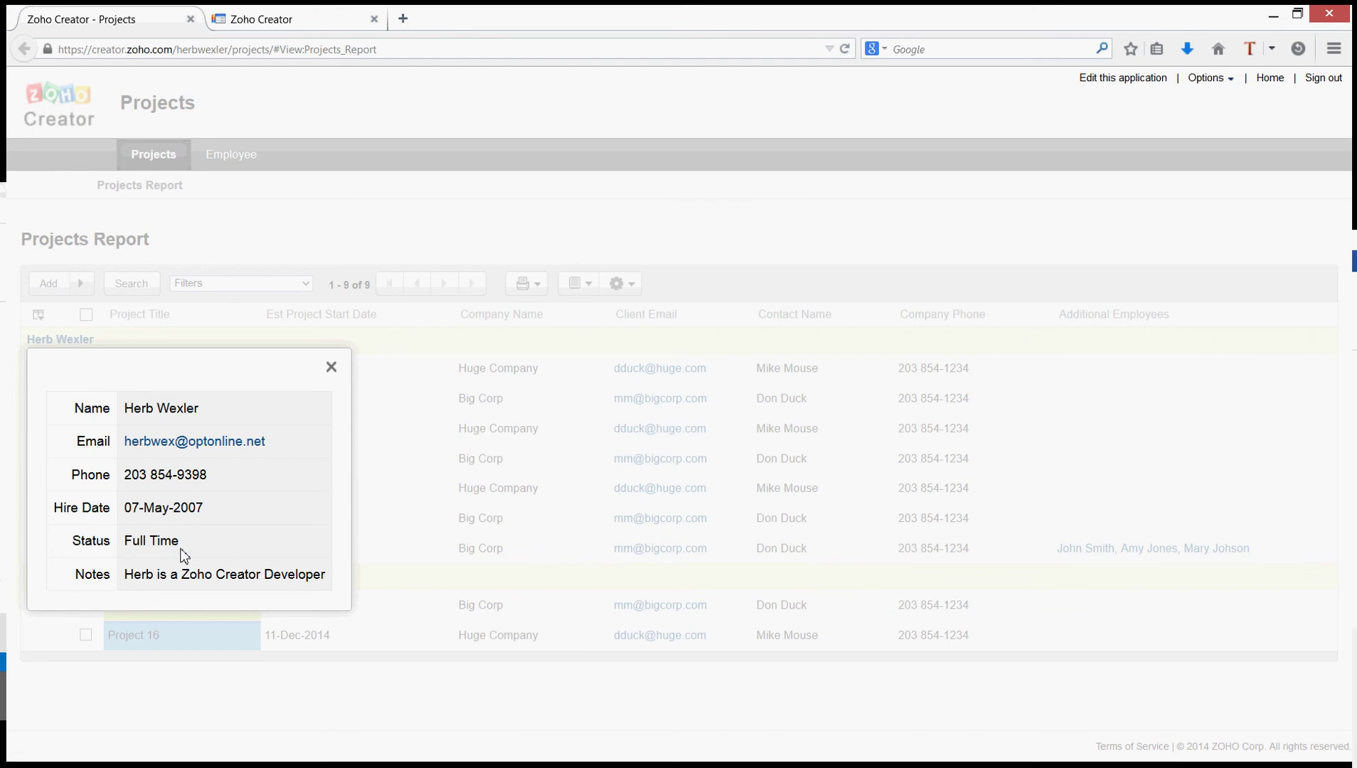
click(331, 369)
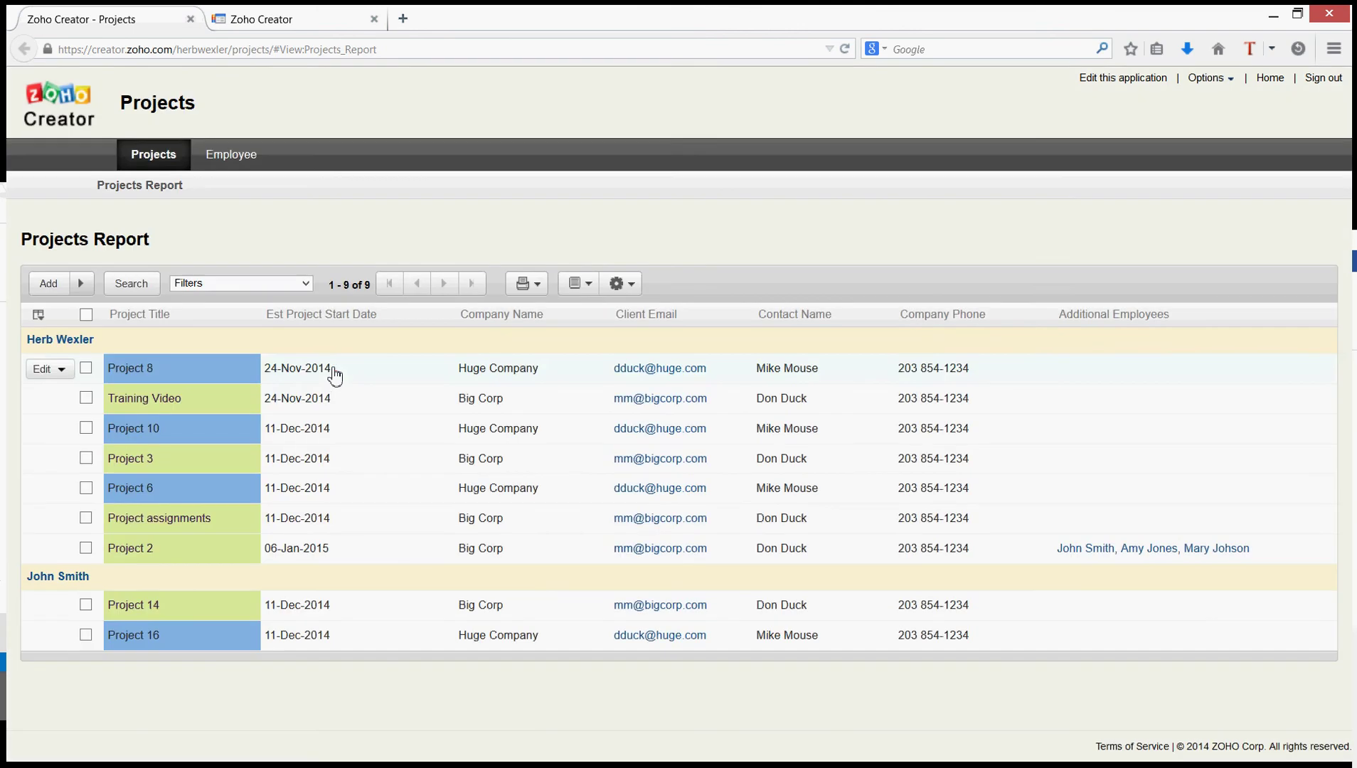
Step: In the column properties, set the view linked to Assigned To to Employee Report limited
click(306, 22)
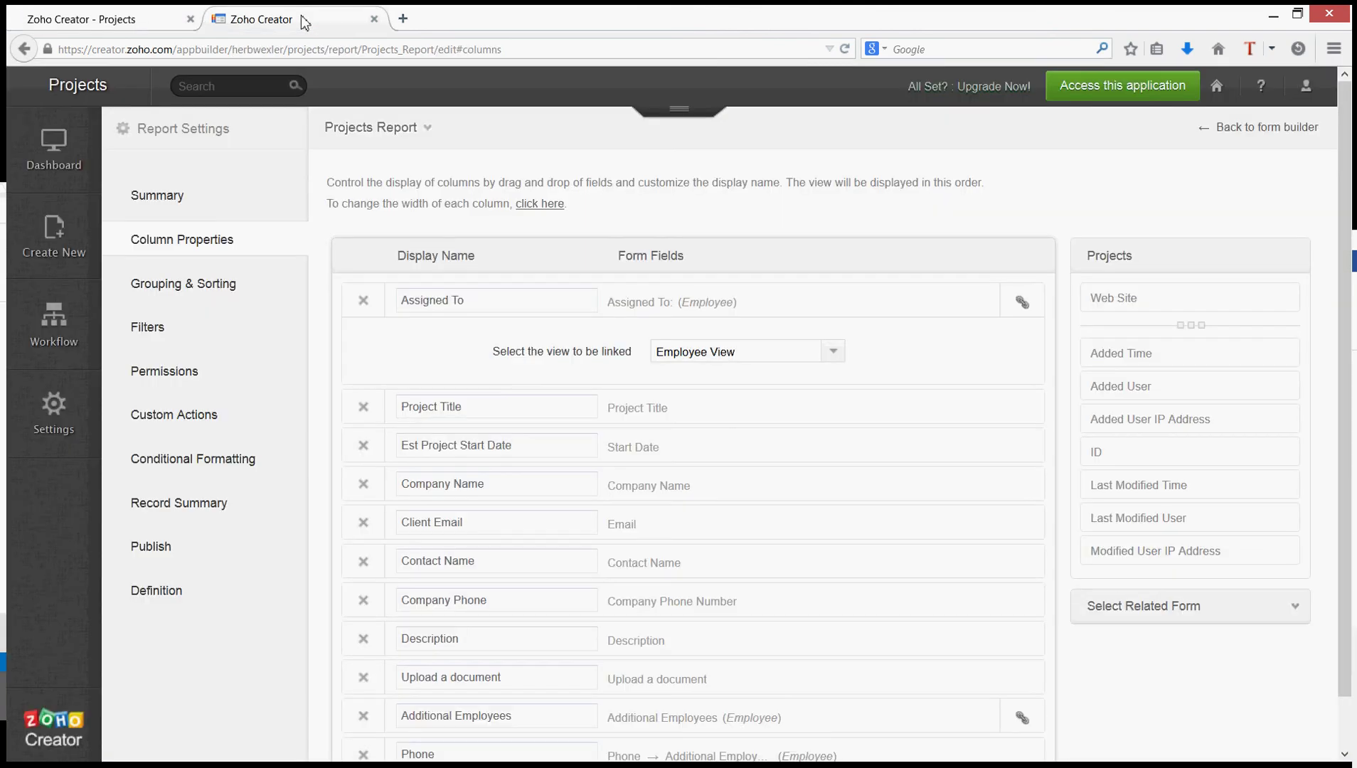
click(836, 352)
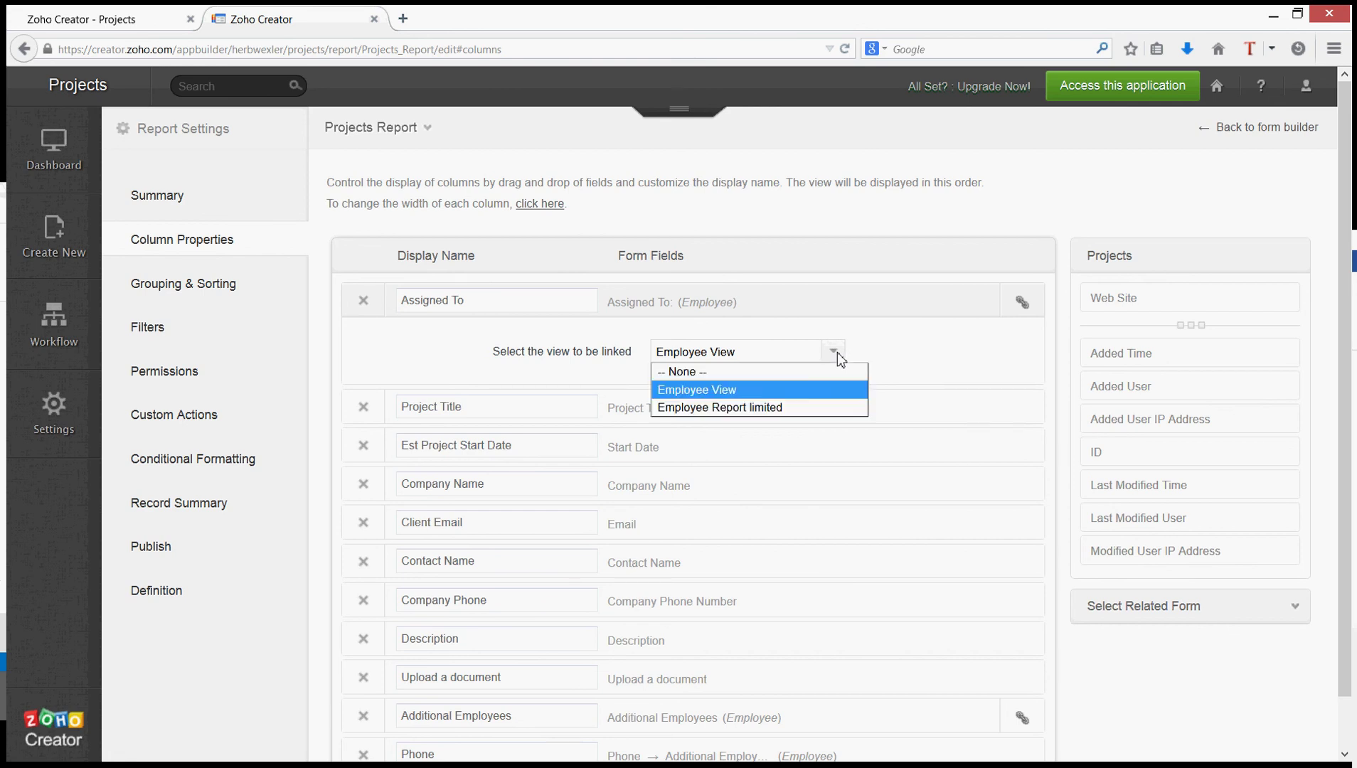
click(818, 414)
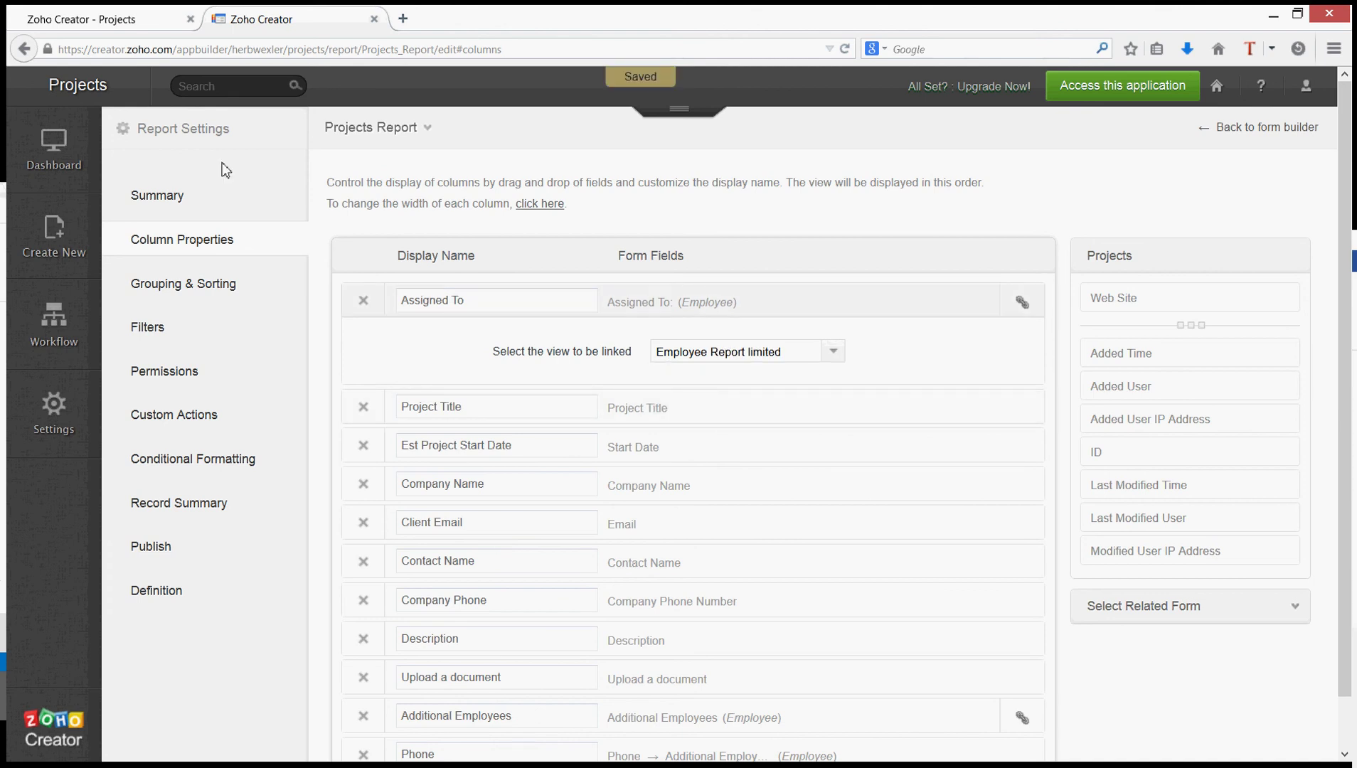
Step: Reload the live report and check which fields the first group's employee details show with the limited view linked
click(117, 19)
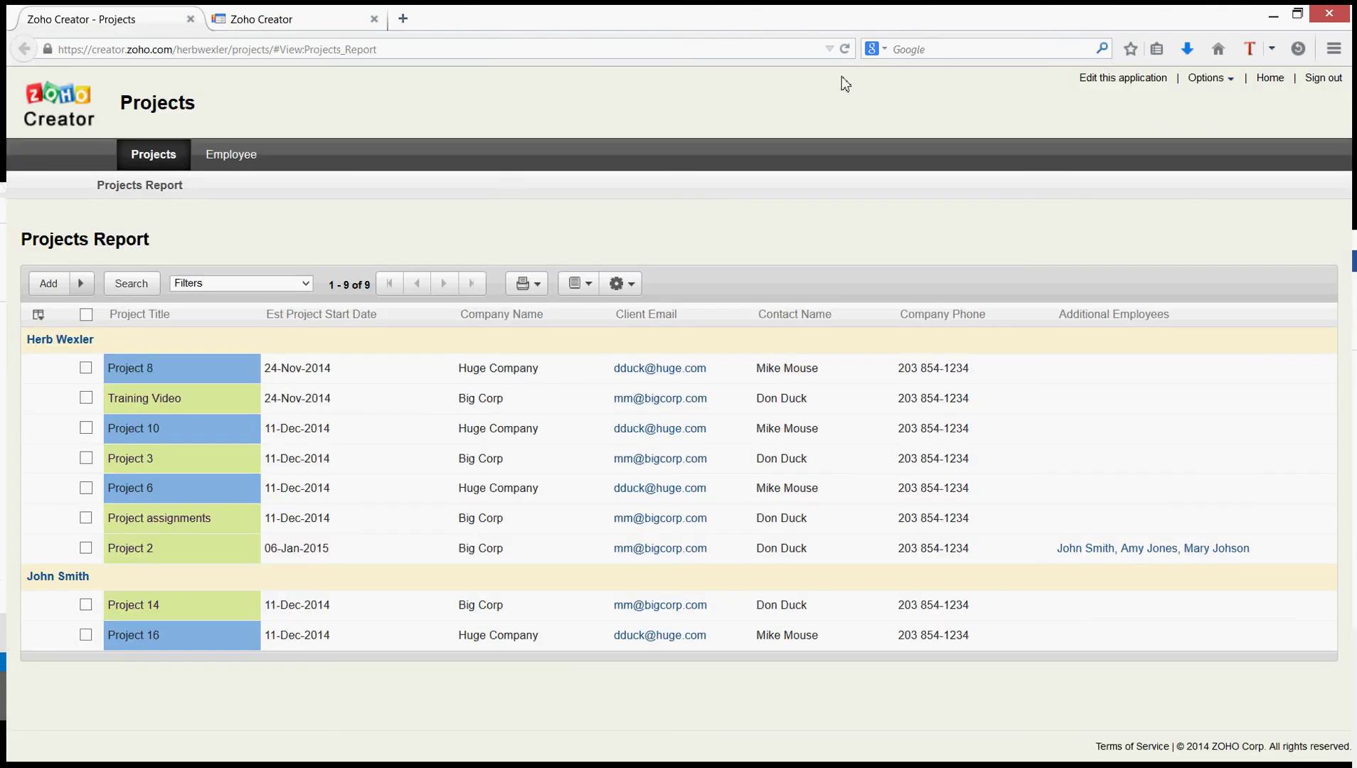
click(844, 50)
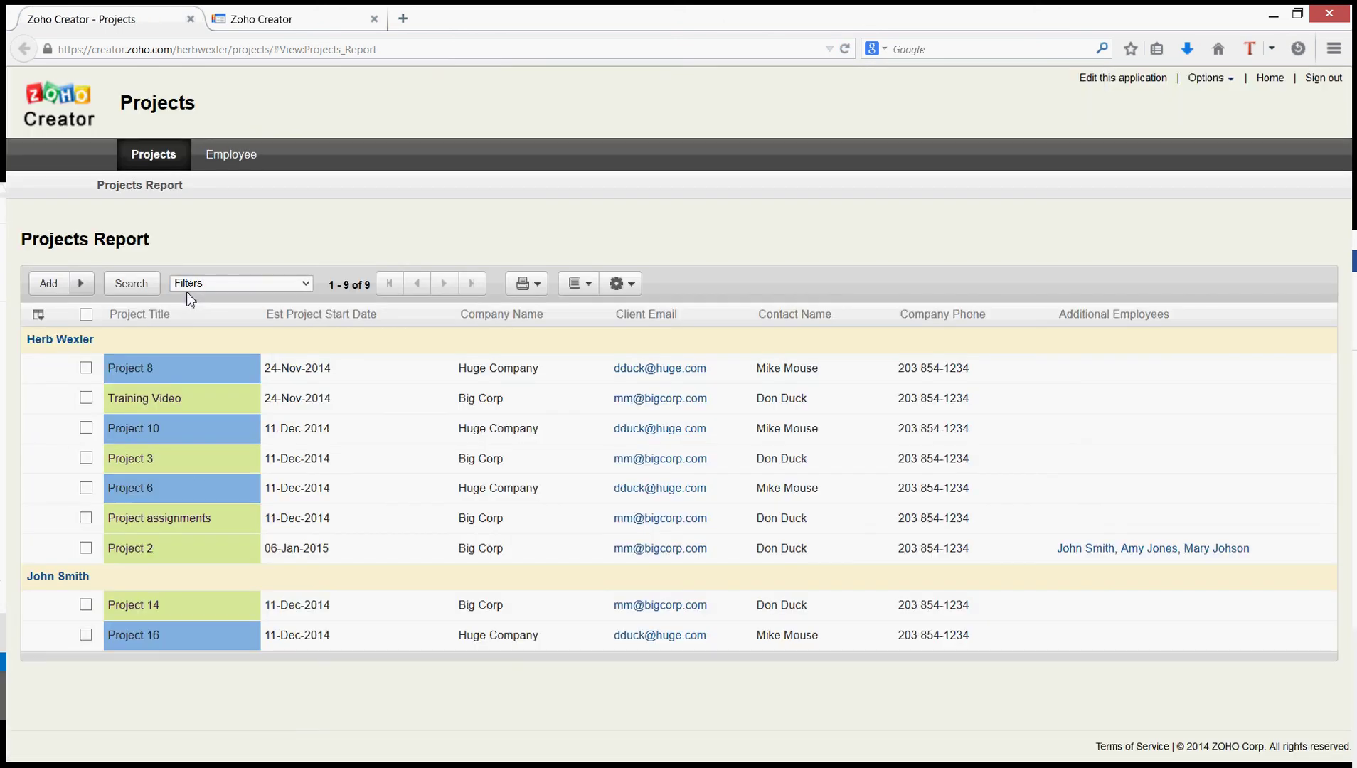
click(61, 369)
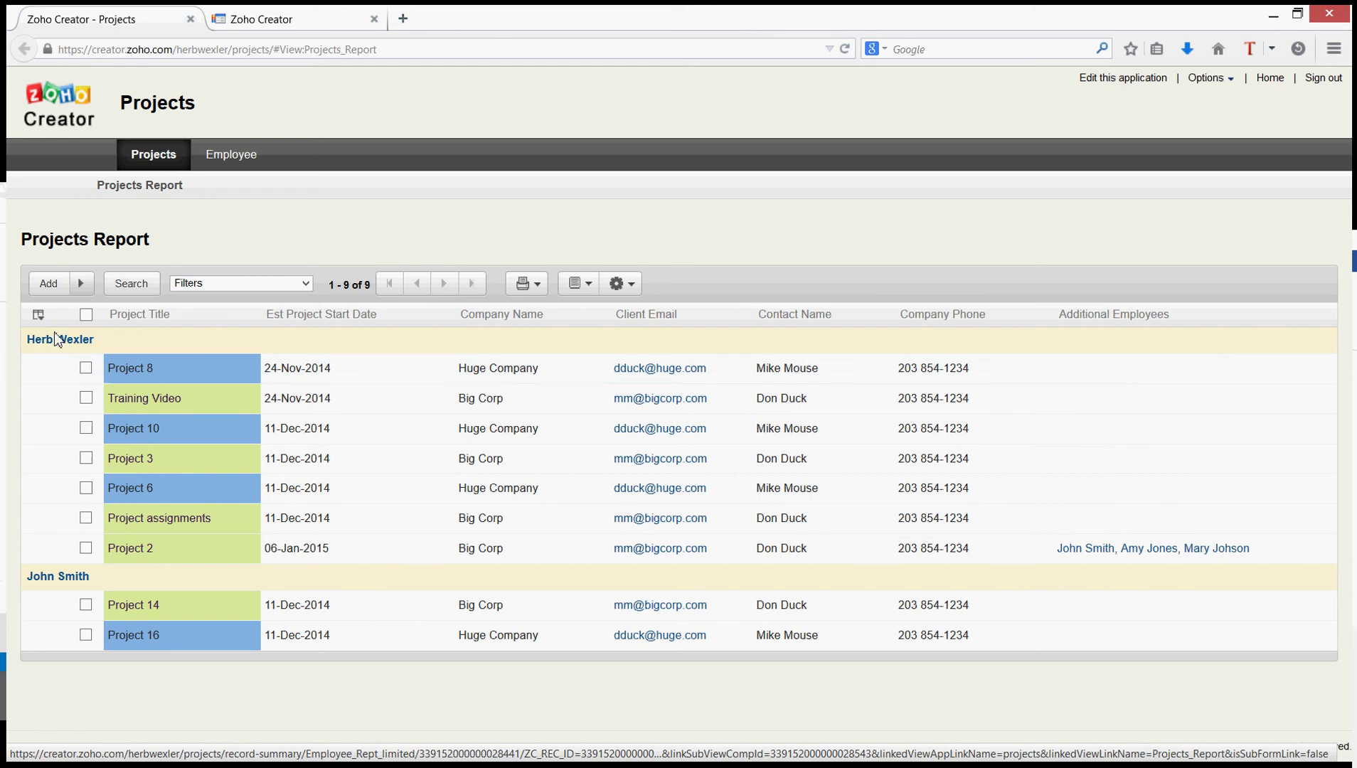
click(56, 342)
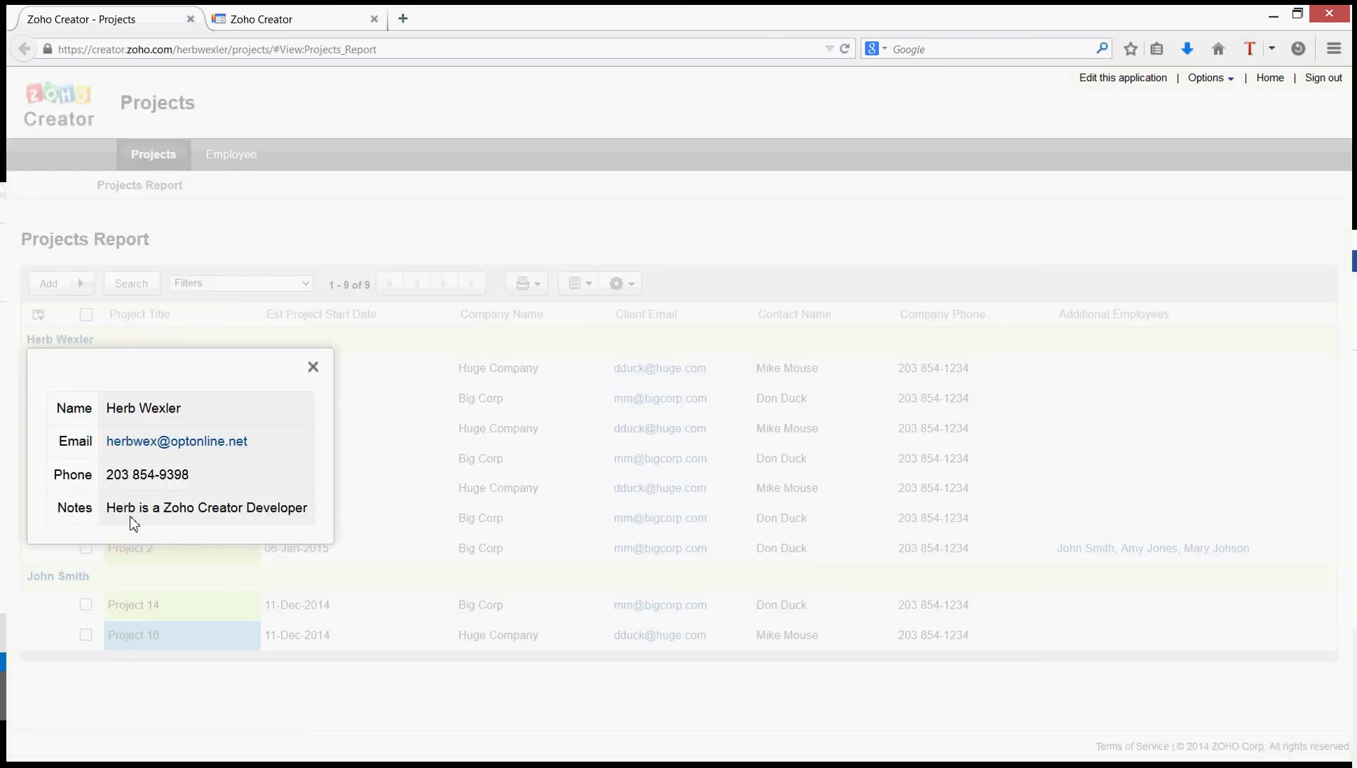
click(313, 368)
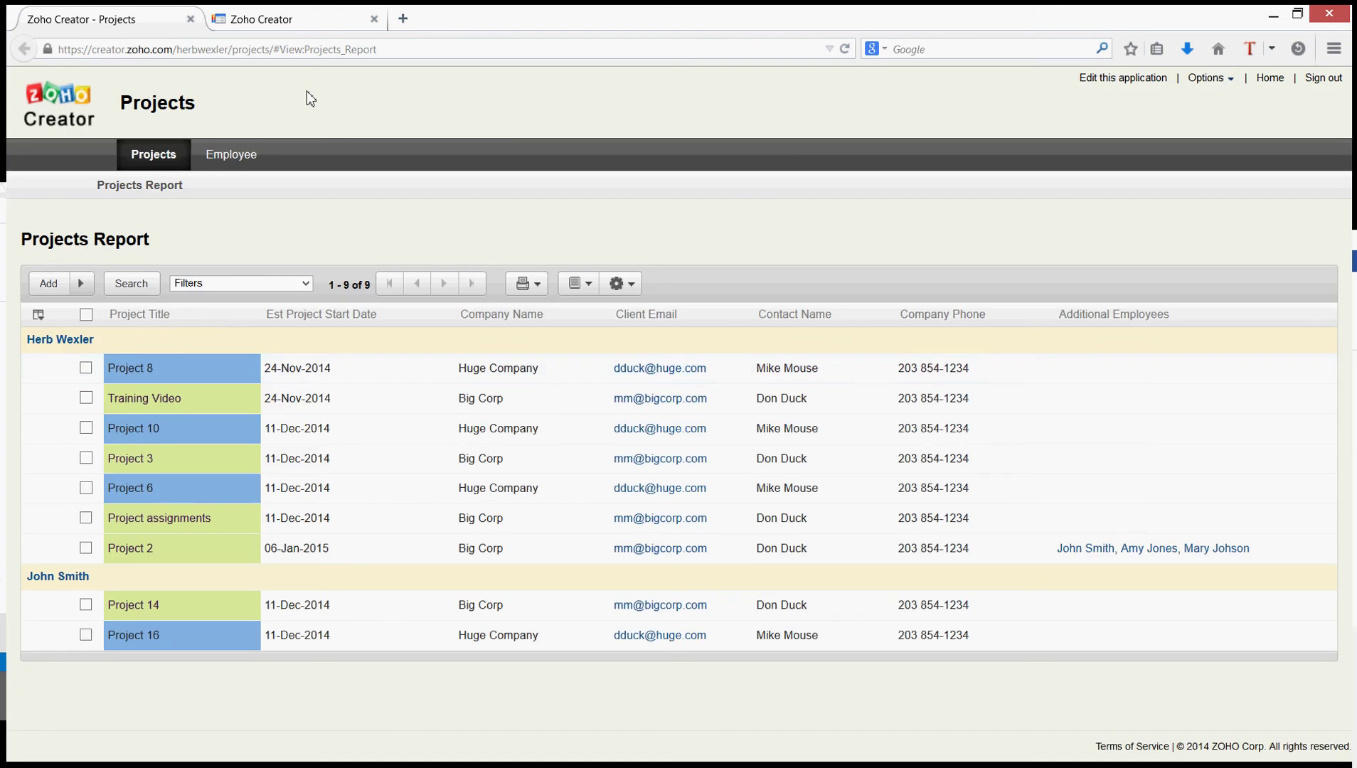
Step: Review the report's permissions, custom actions and conditional formatting settings
click(296, 26)
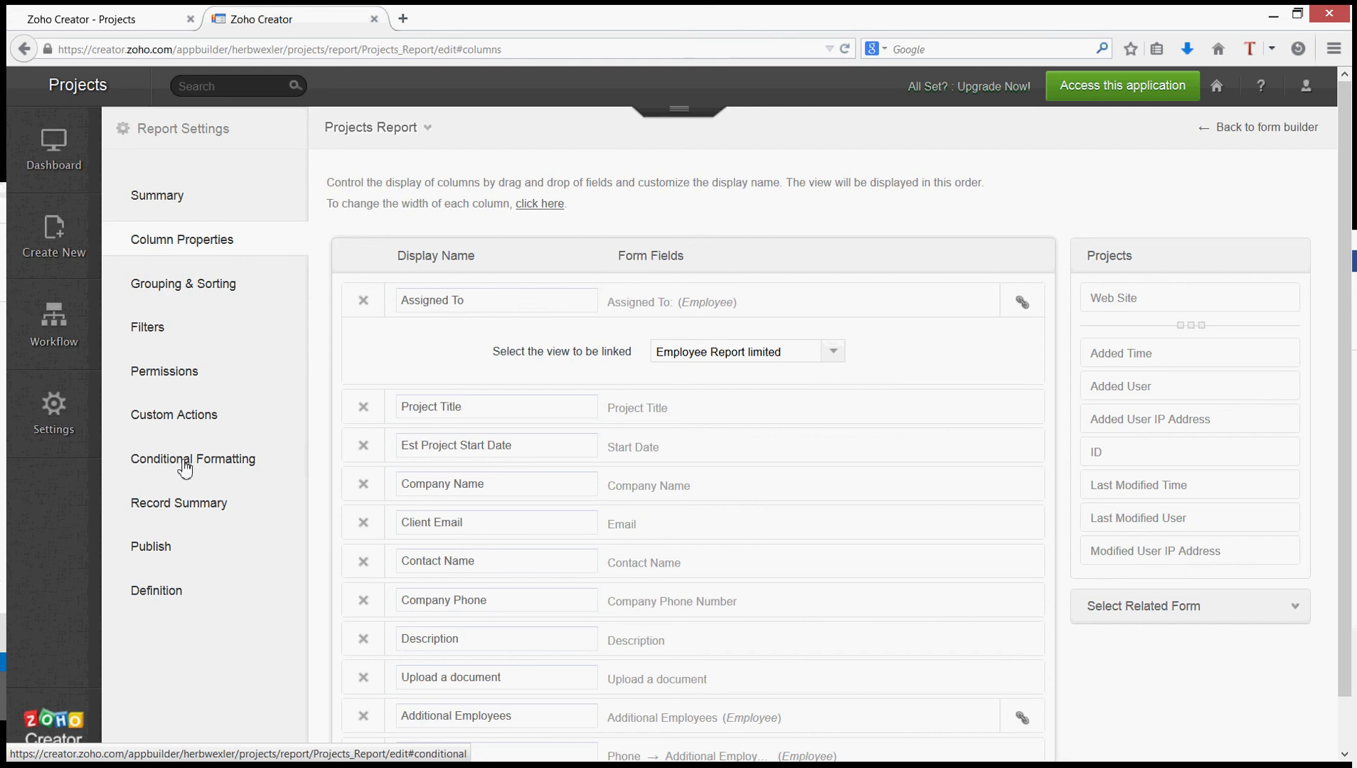
click(176, 383)
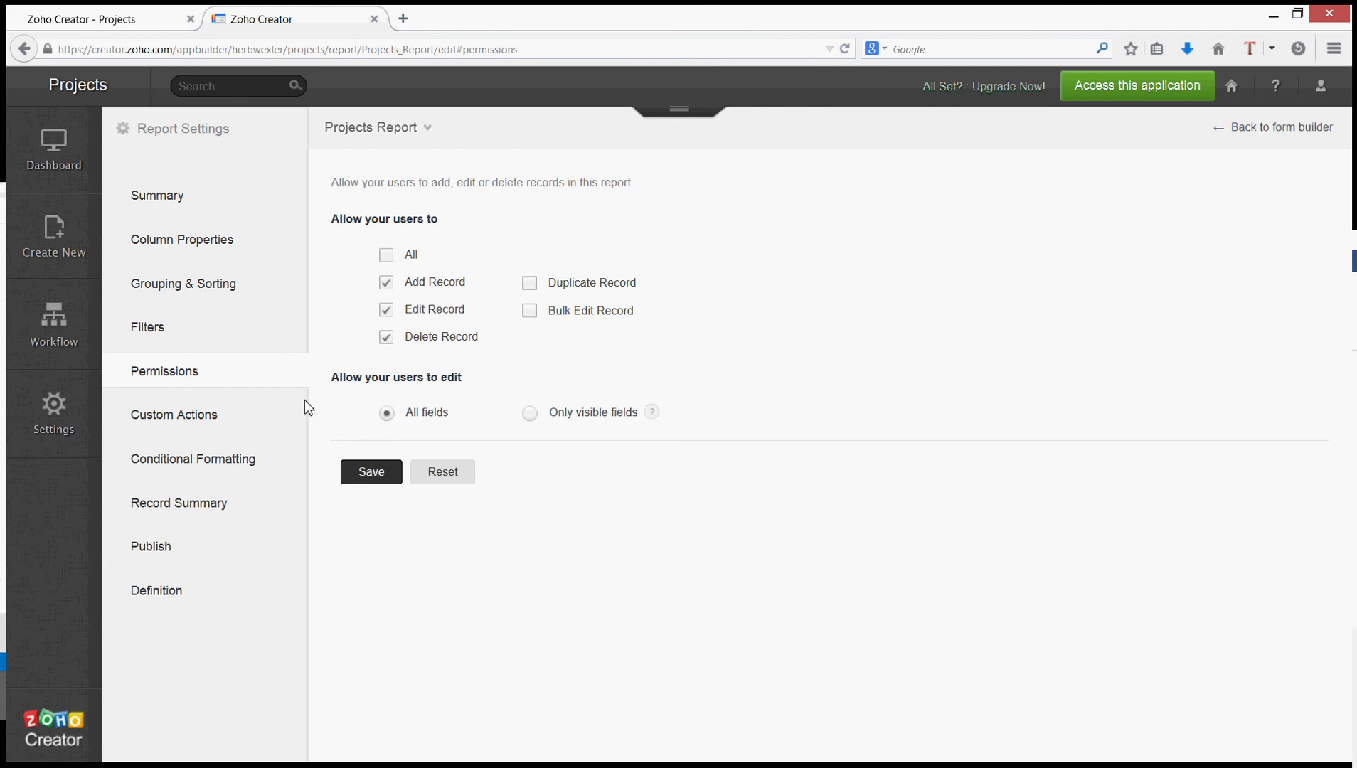
click(197, 425)
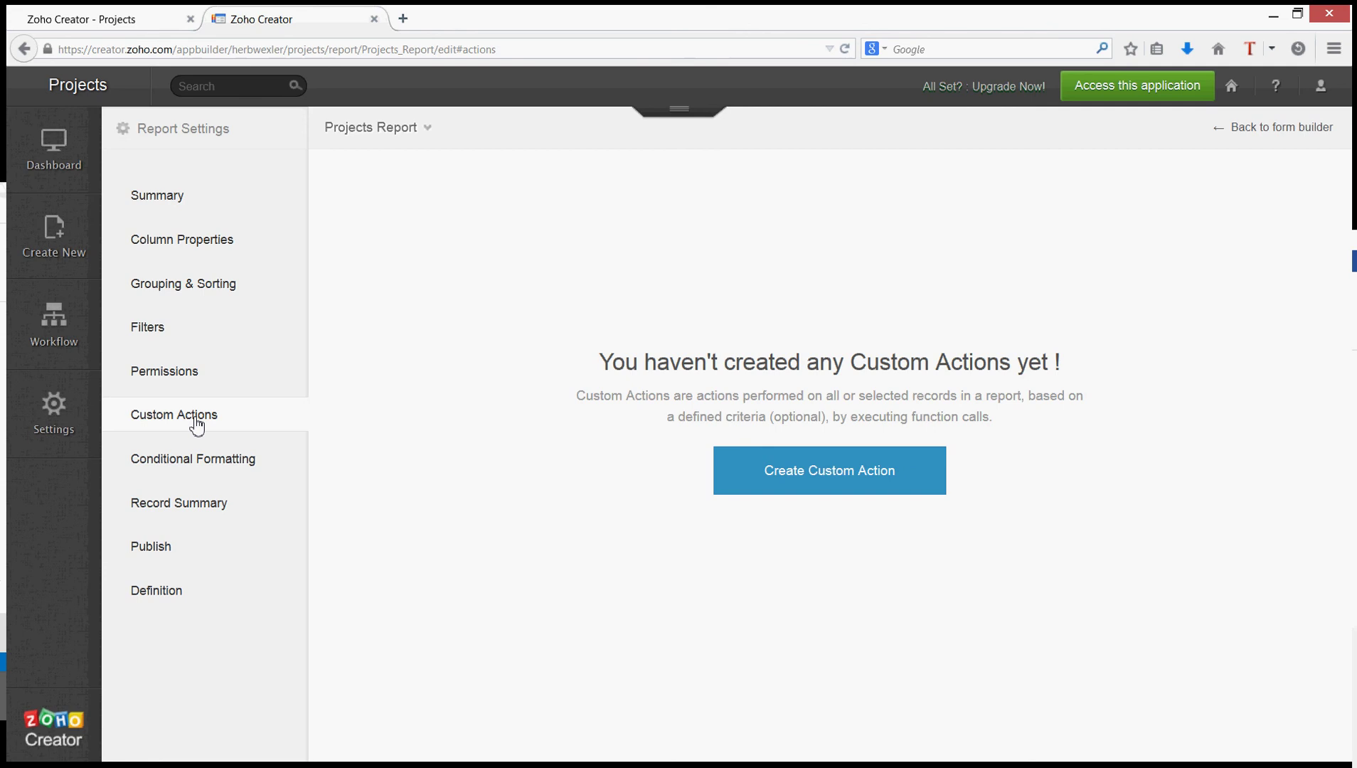
click(192, 461)
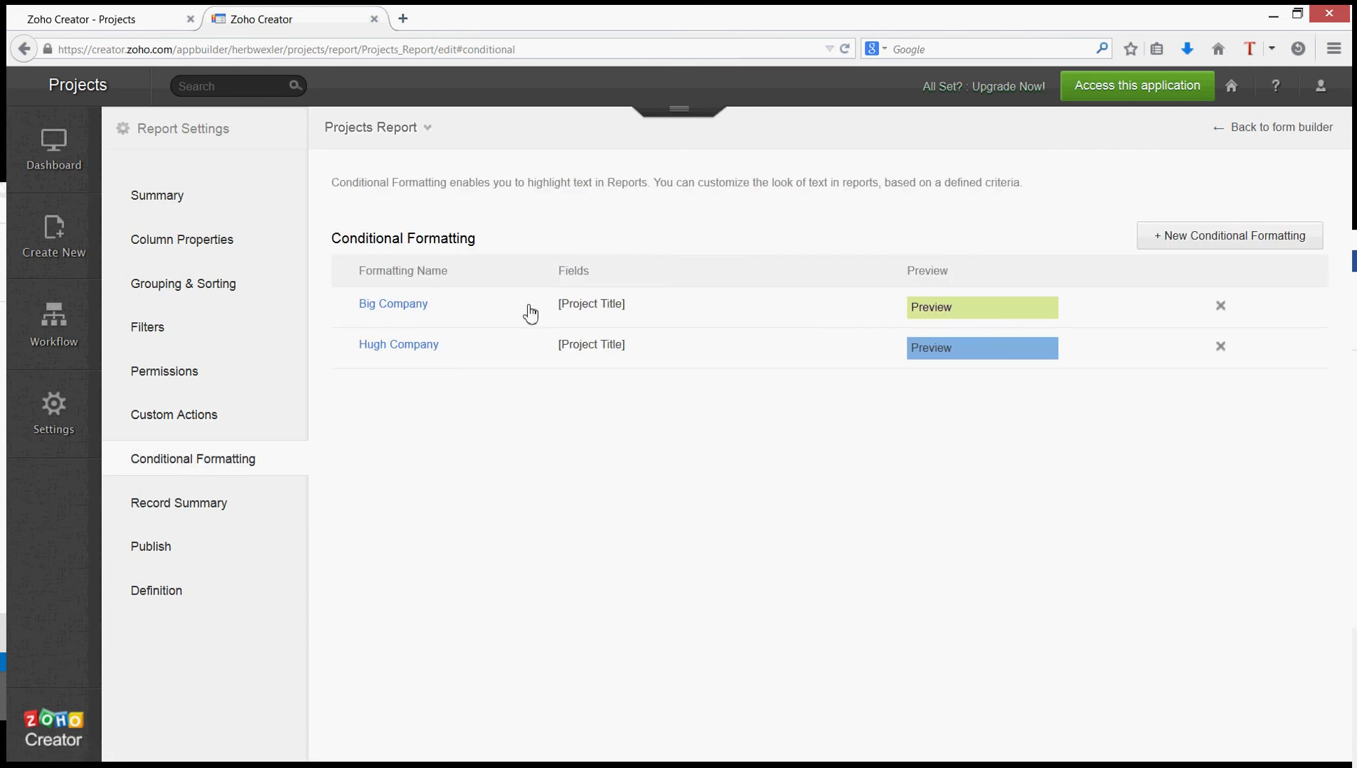
Step: Open the Big Company conditional formatting rule for editing, clear its associated field and reselect Project Title
click(407, 308)
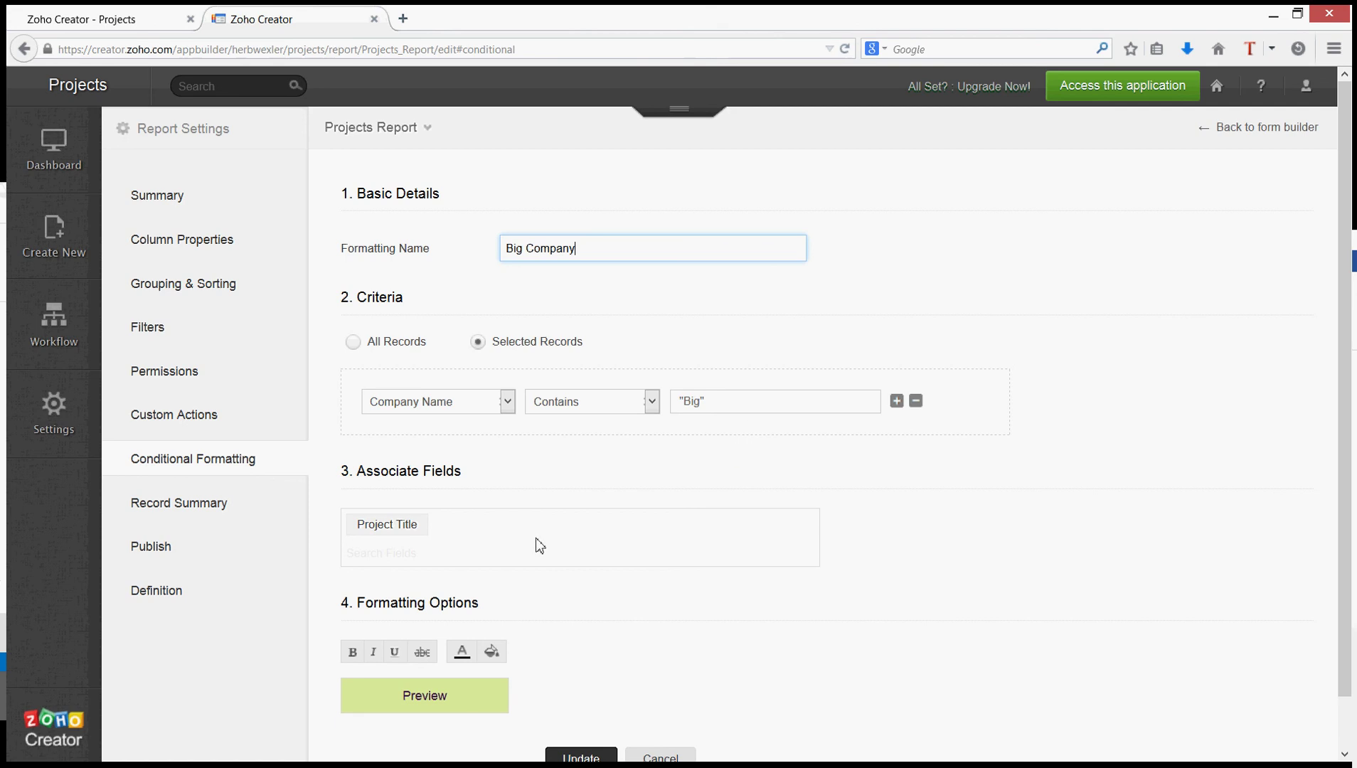
click(419, 528)
click(448, 523)
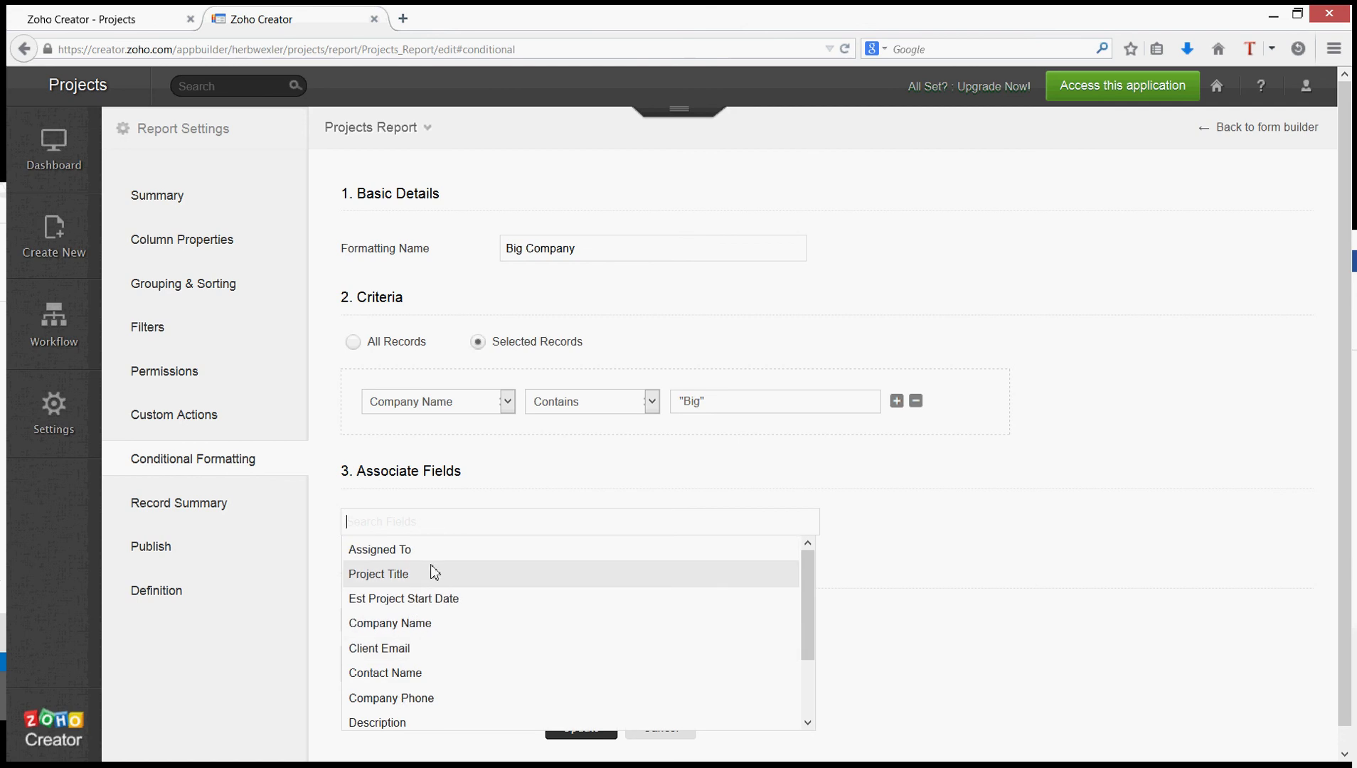
scroll(433, 571, down, 1)
scroll(433, 571, up, 1)
click(433, 574)
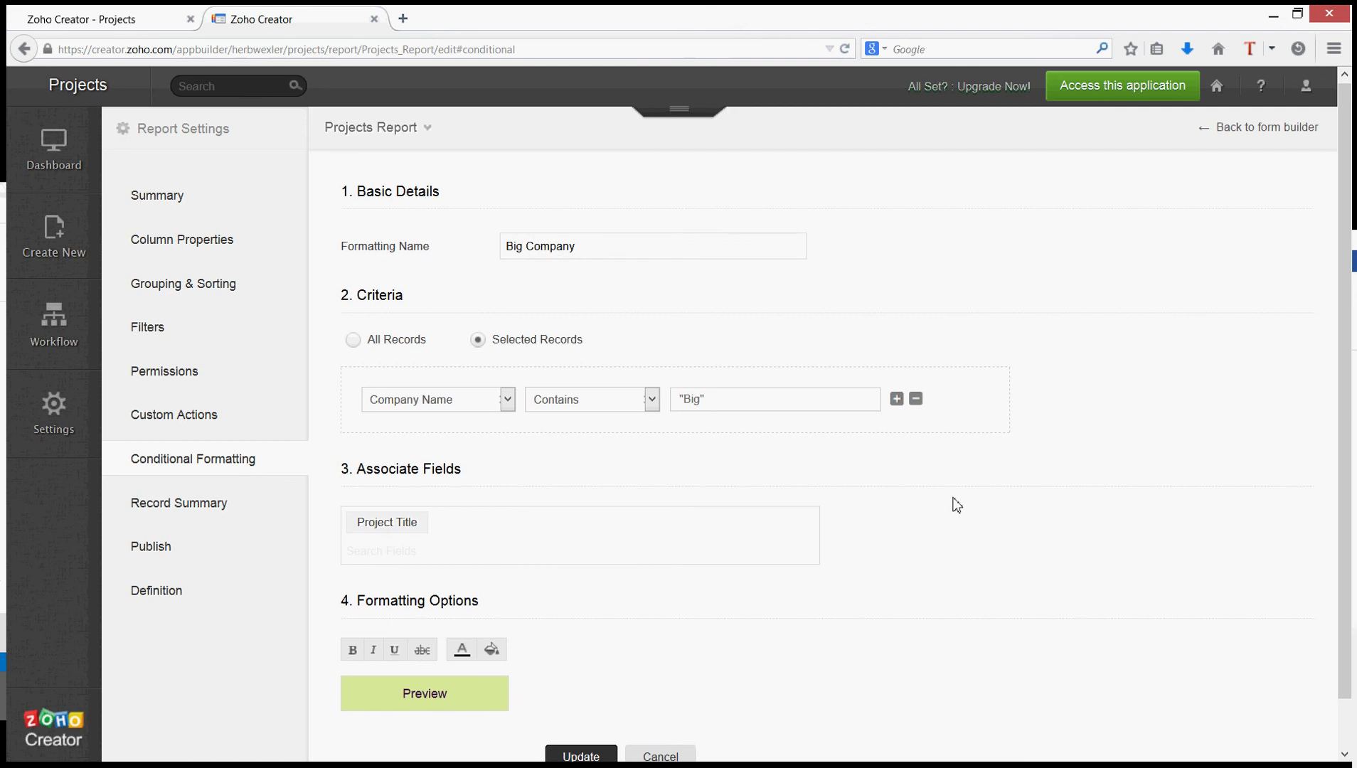
Step: Make the Big Company rule's formatting italic and update the rule
scroll(957, 505, down, 1)
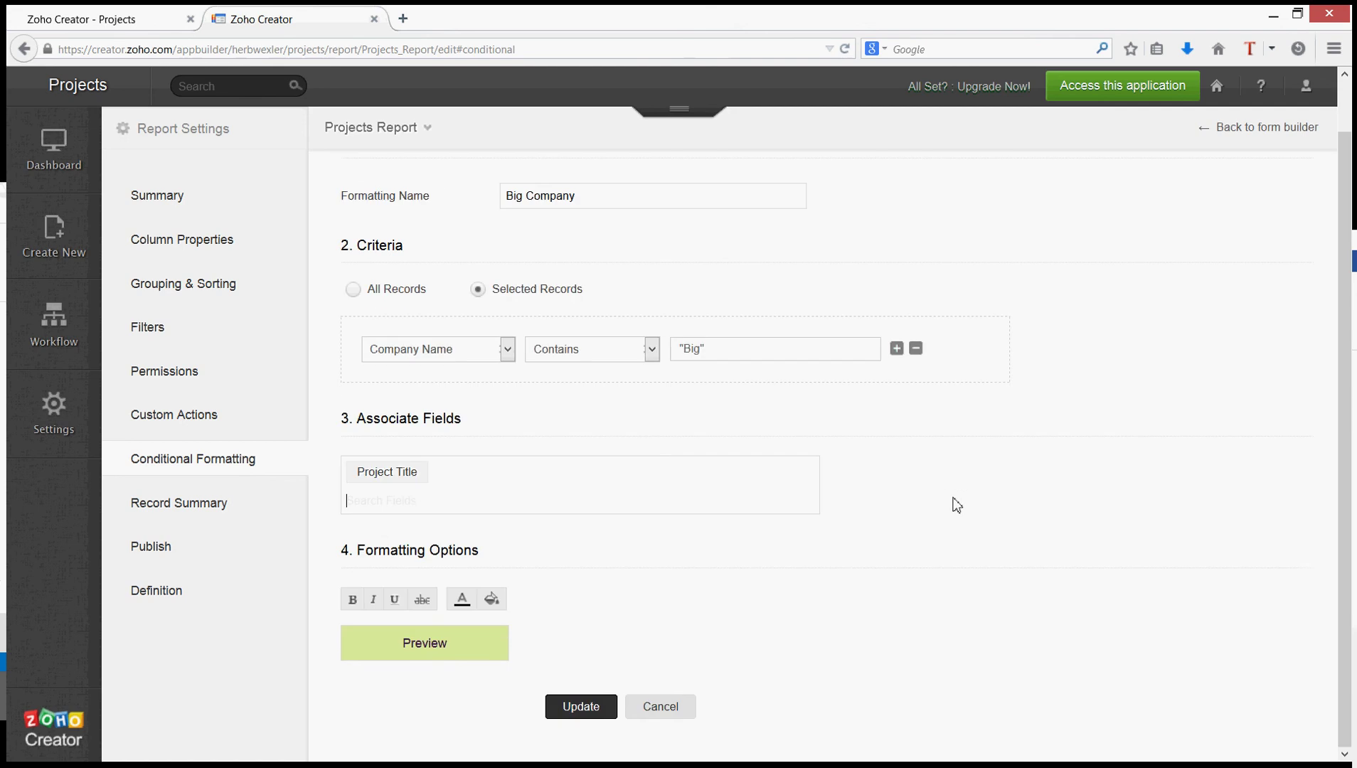
click(377, 602)
click(581, 706)
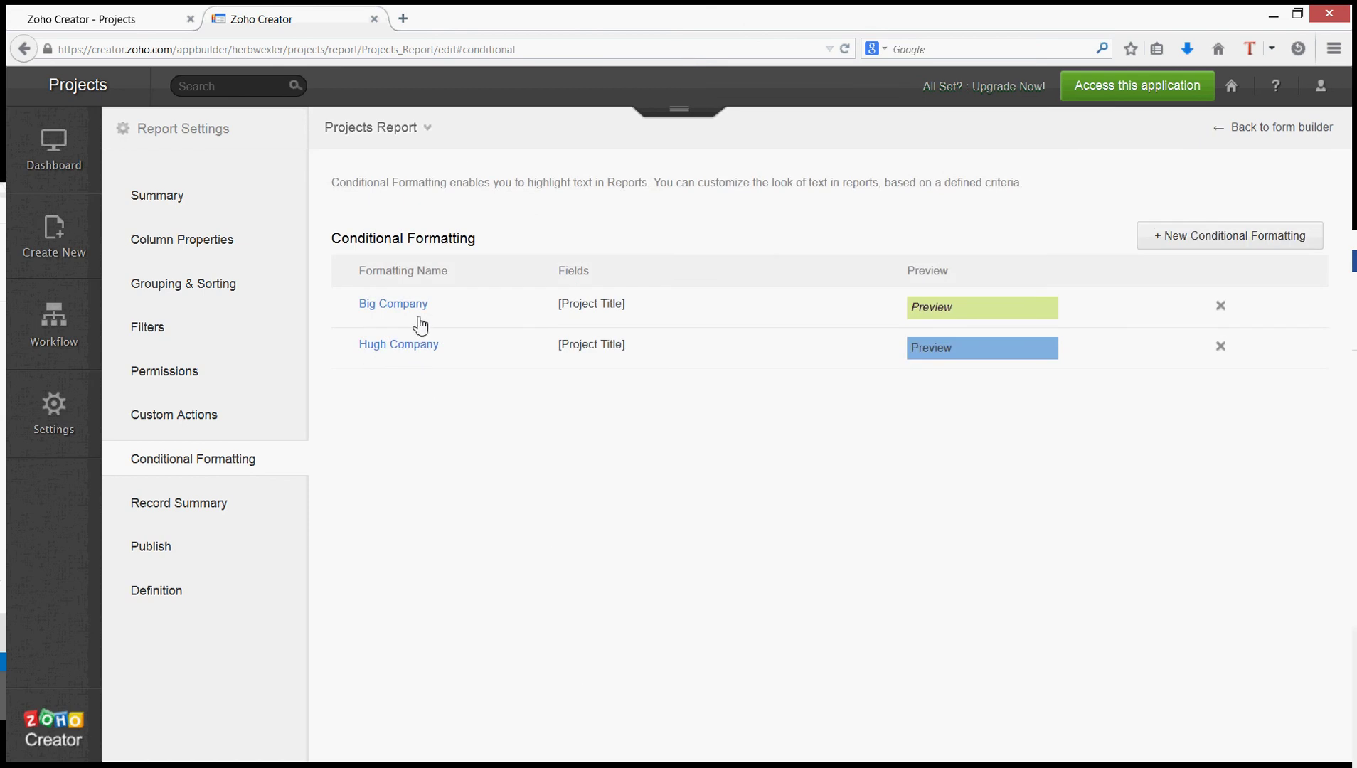
Step: Switch to the live Projects Report, examine how the project titles are highlighted and reload it to check the updated formatting
click(96, 21)
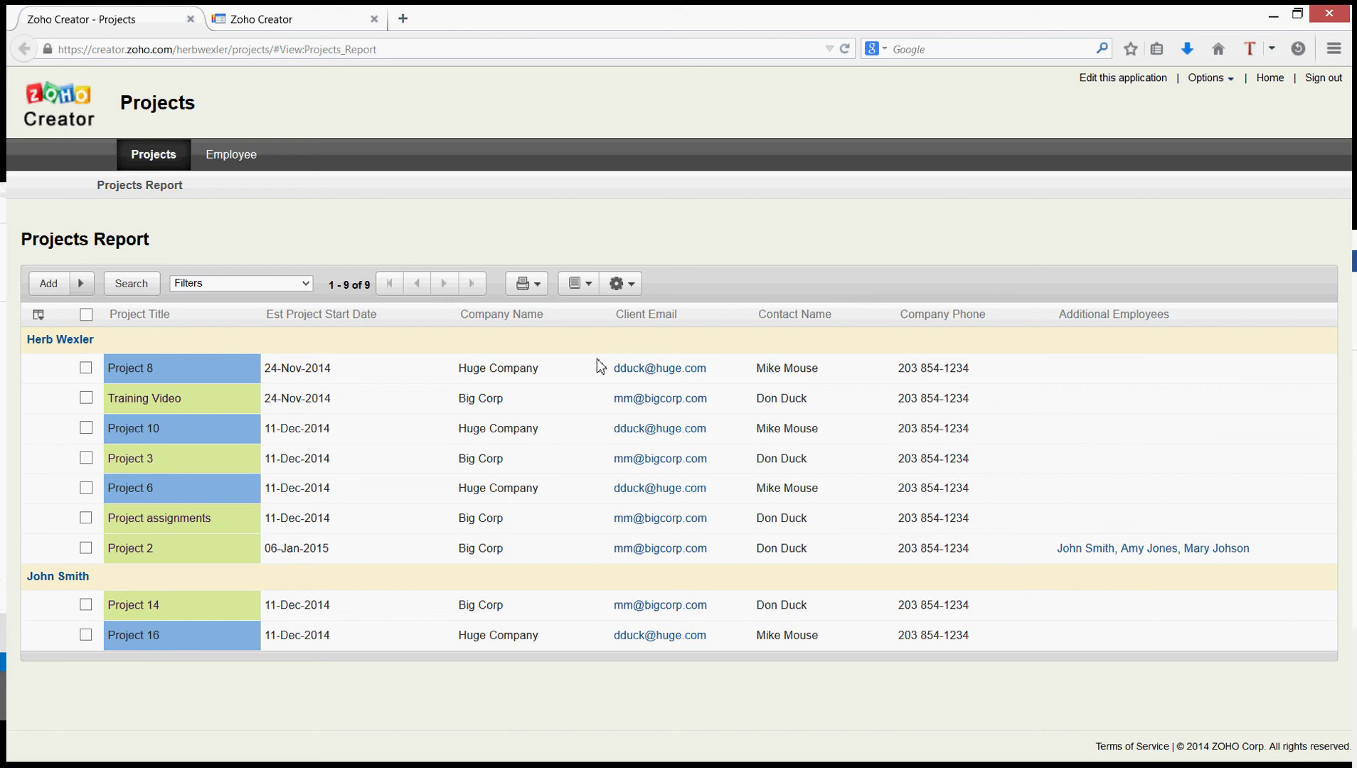
mouse_move(200, 384)
mouse_move(181, 635)
mouse_move(161, 364)
click(852, 51)
Step: Locate the Record Summary setting in the report settings, view the full record of Project 8 in the live report and close it
click(282, 25)
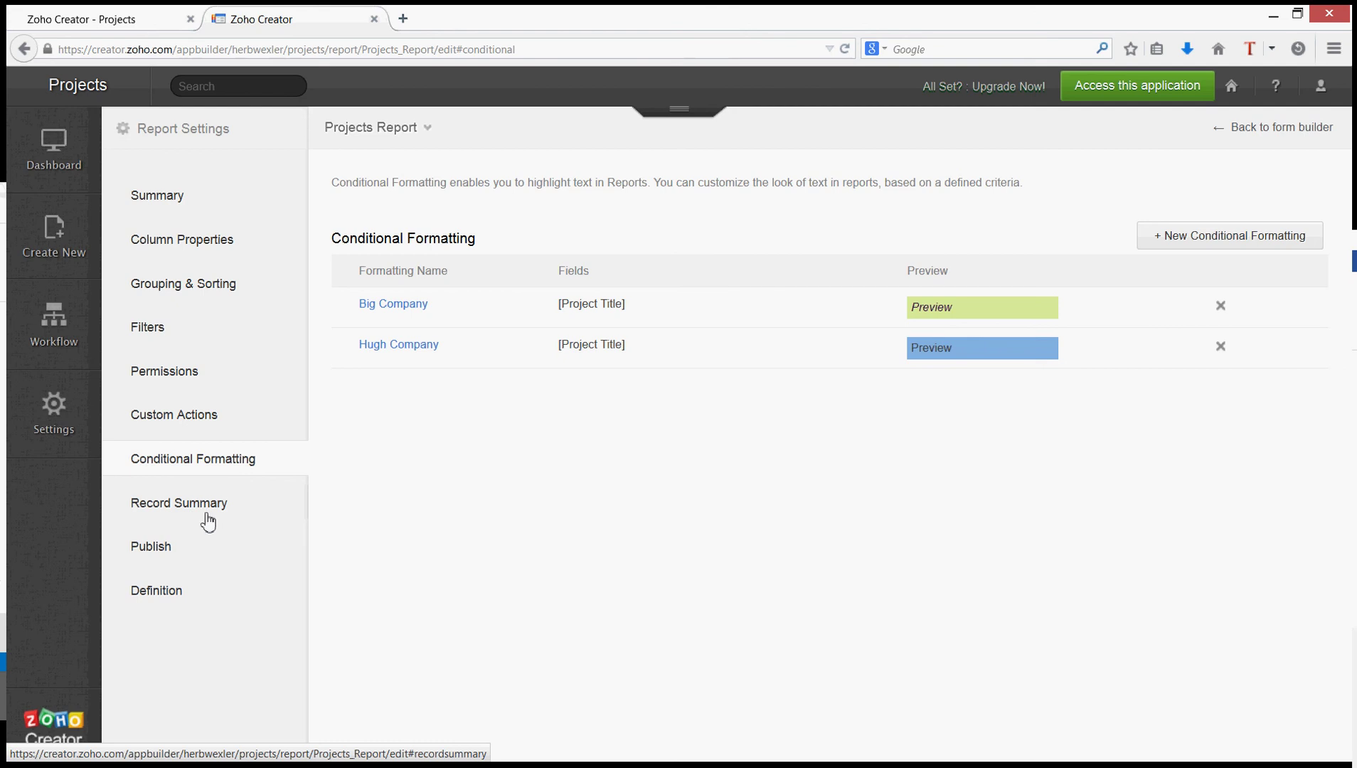
click(130, 19)
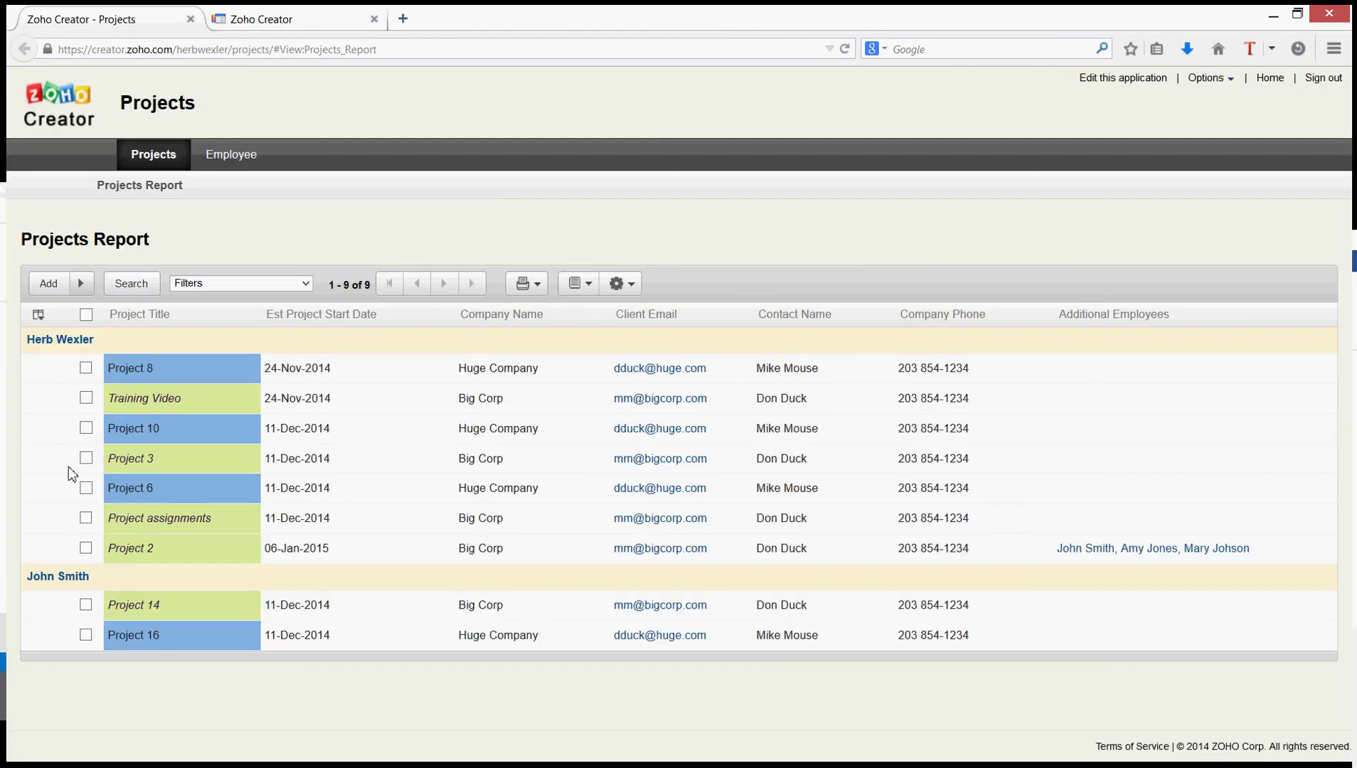
click(51, 368)
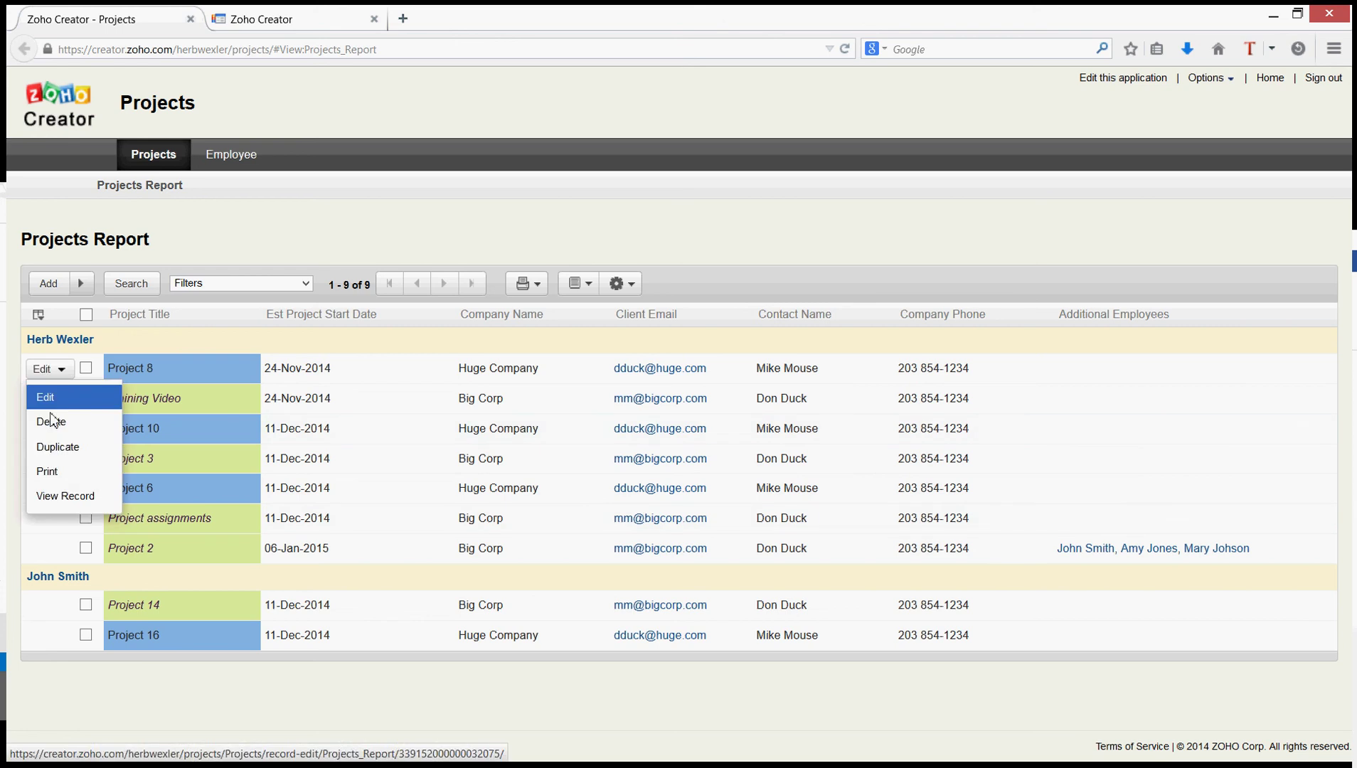
click(65, 497)
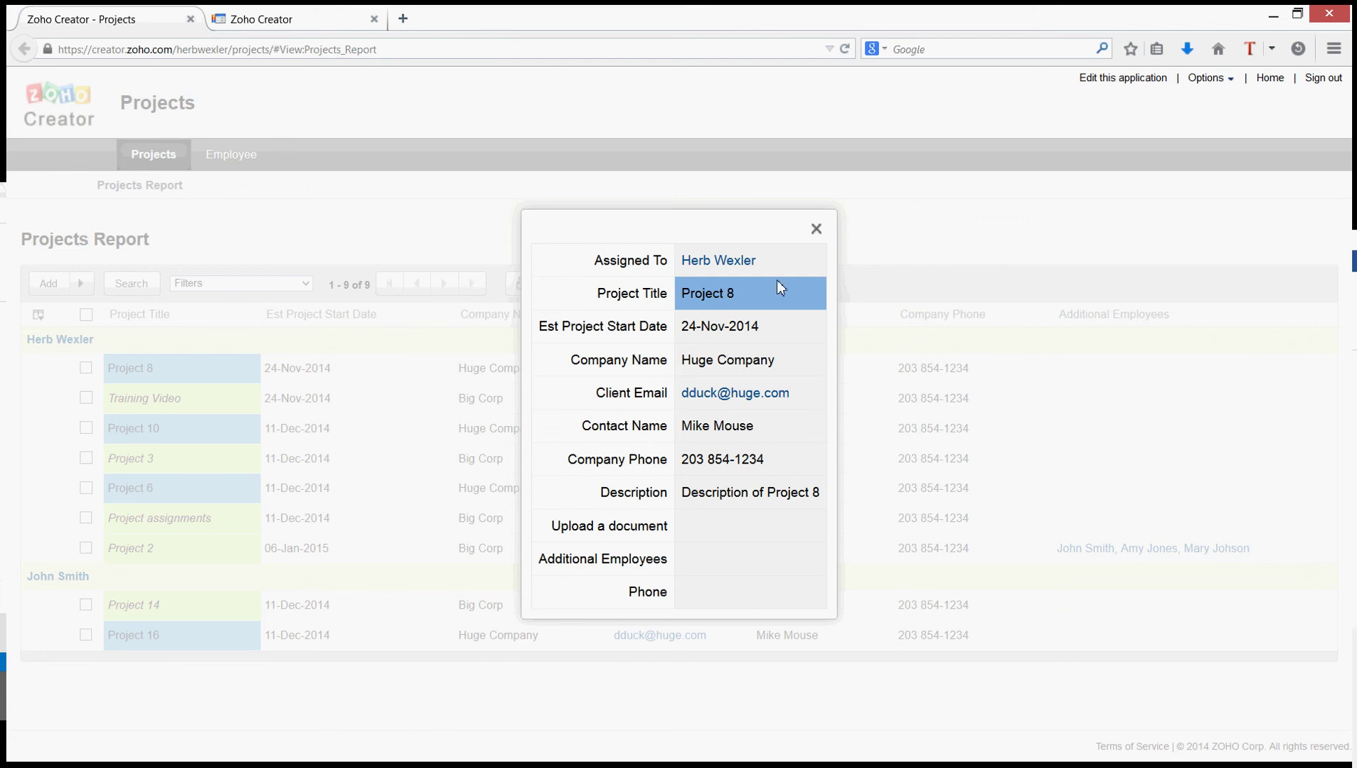
click(816, 229)
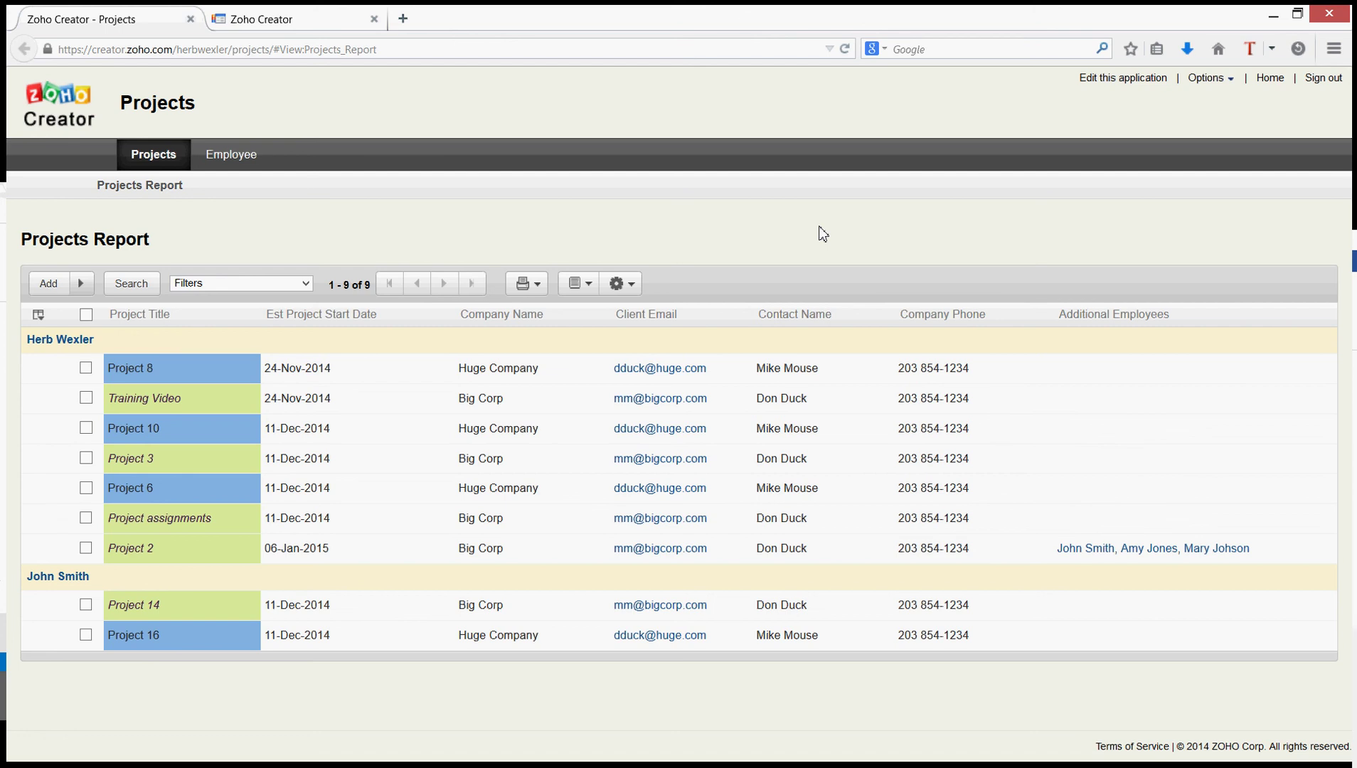